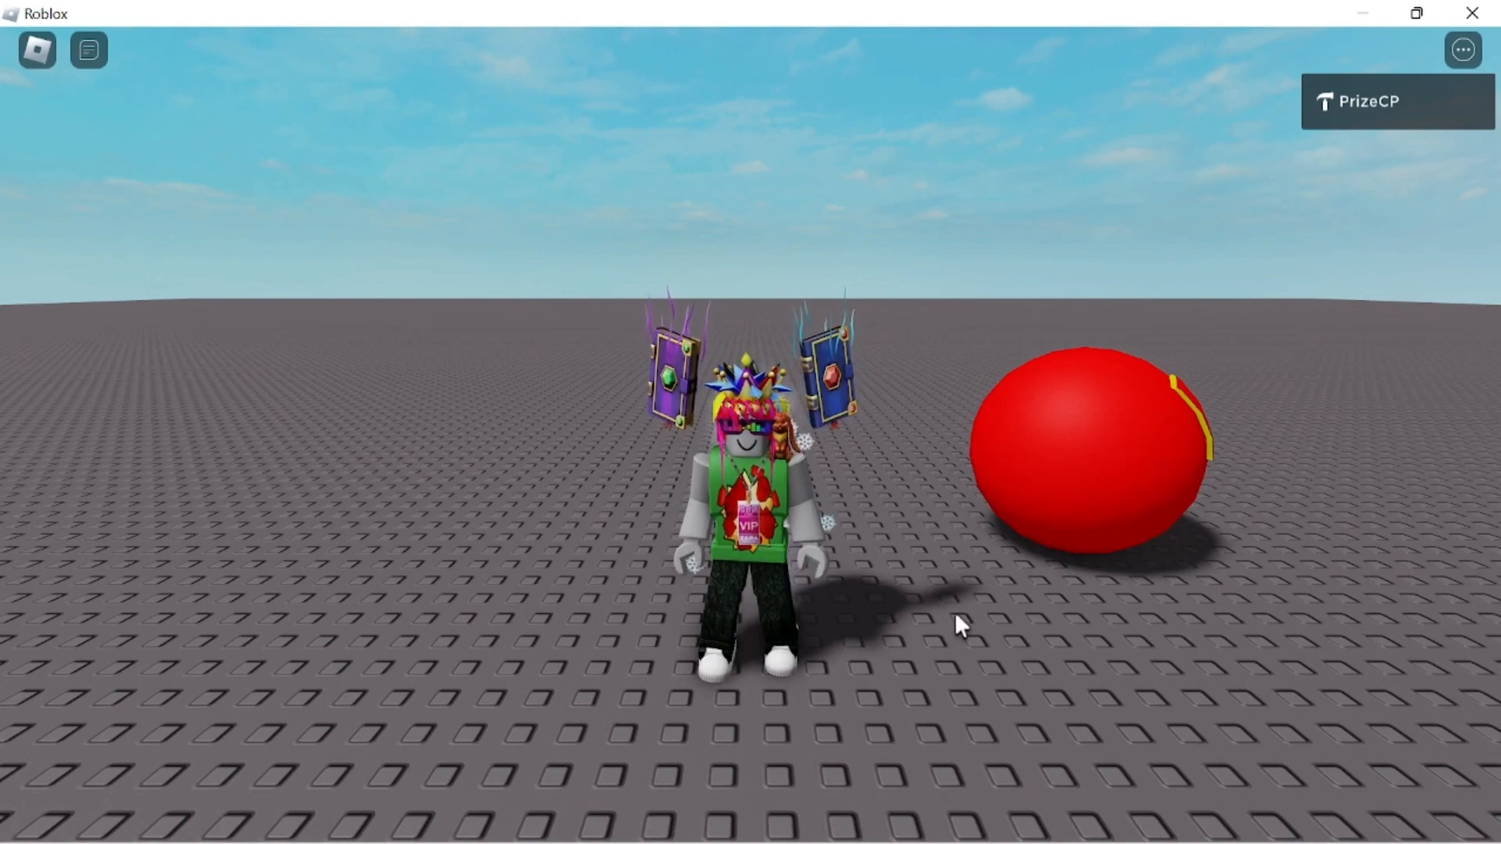
Walk the avatar around the red ball and the yellow cut-out piece to examine both shapes in the running game
key("w")
key("a")
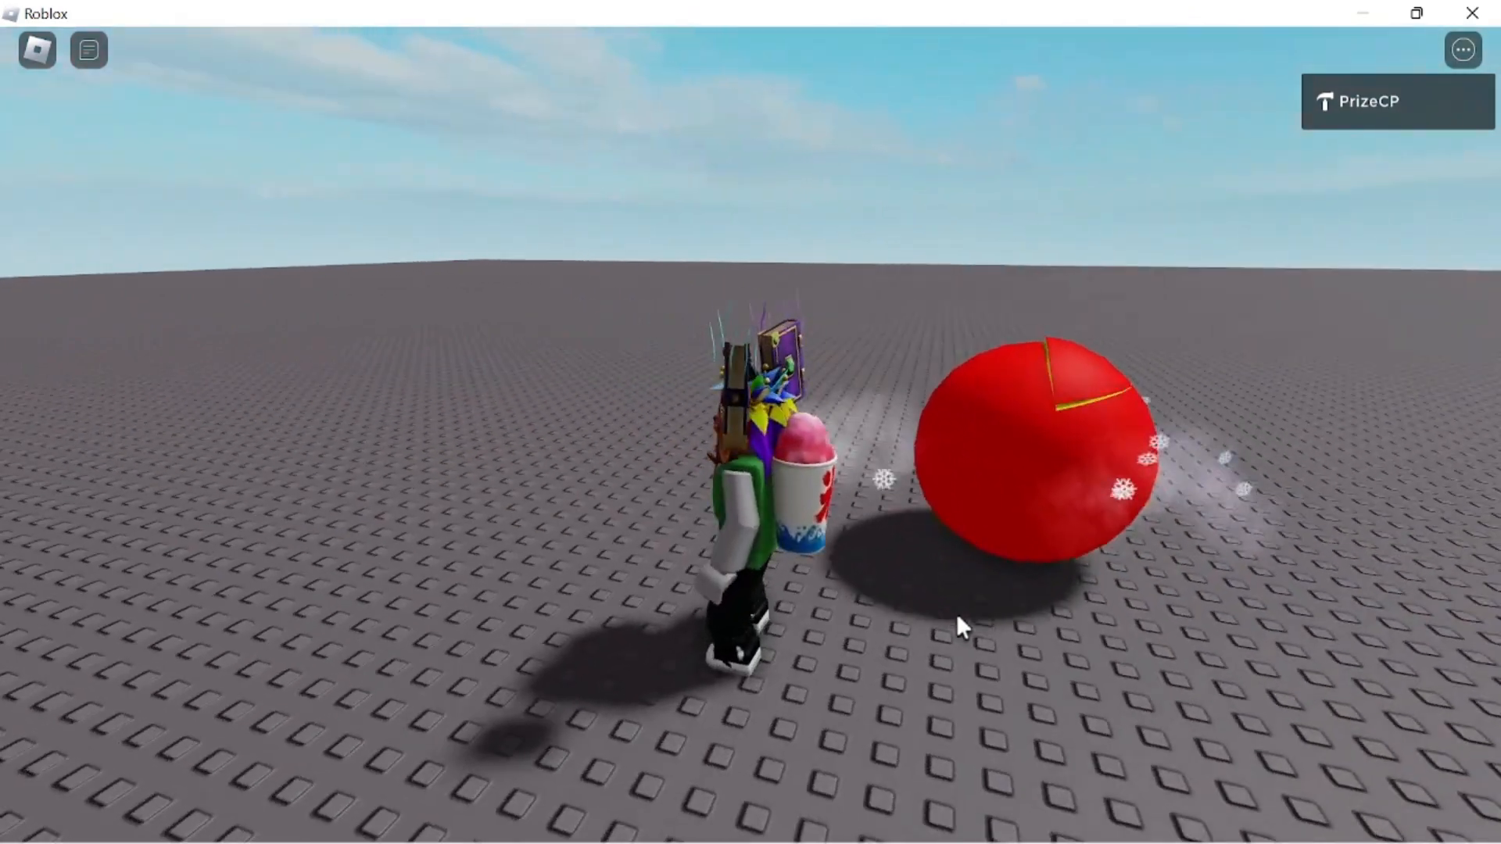
key("w")
right_click_drag(955, 613, 955, 613)
key("w")
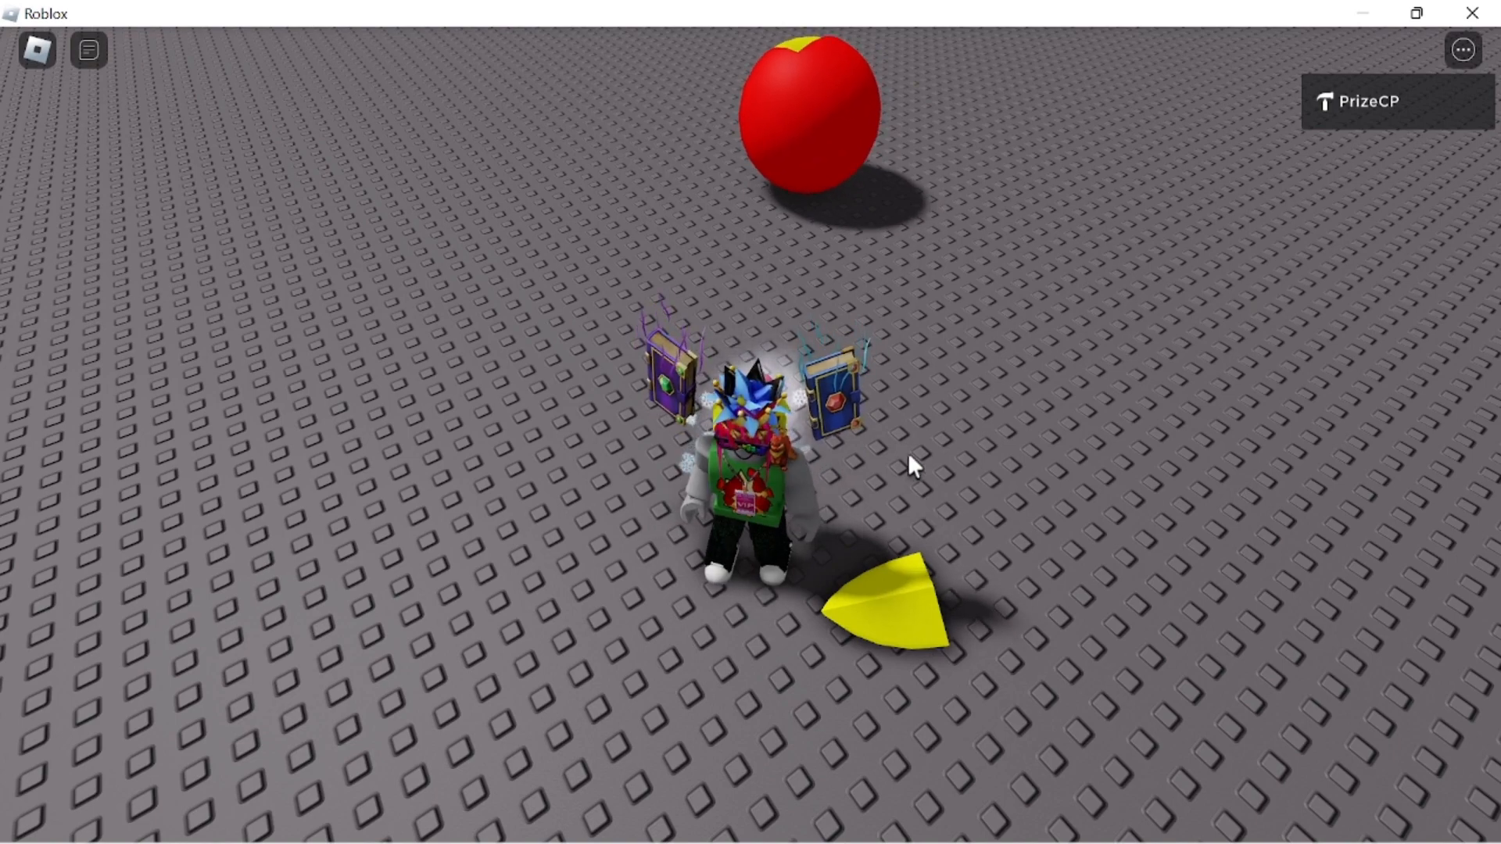
key("w")
right_click_drag(908, 452, 908, 451)
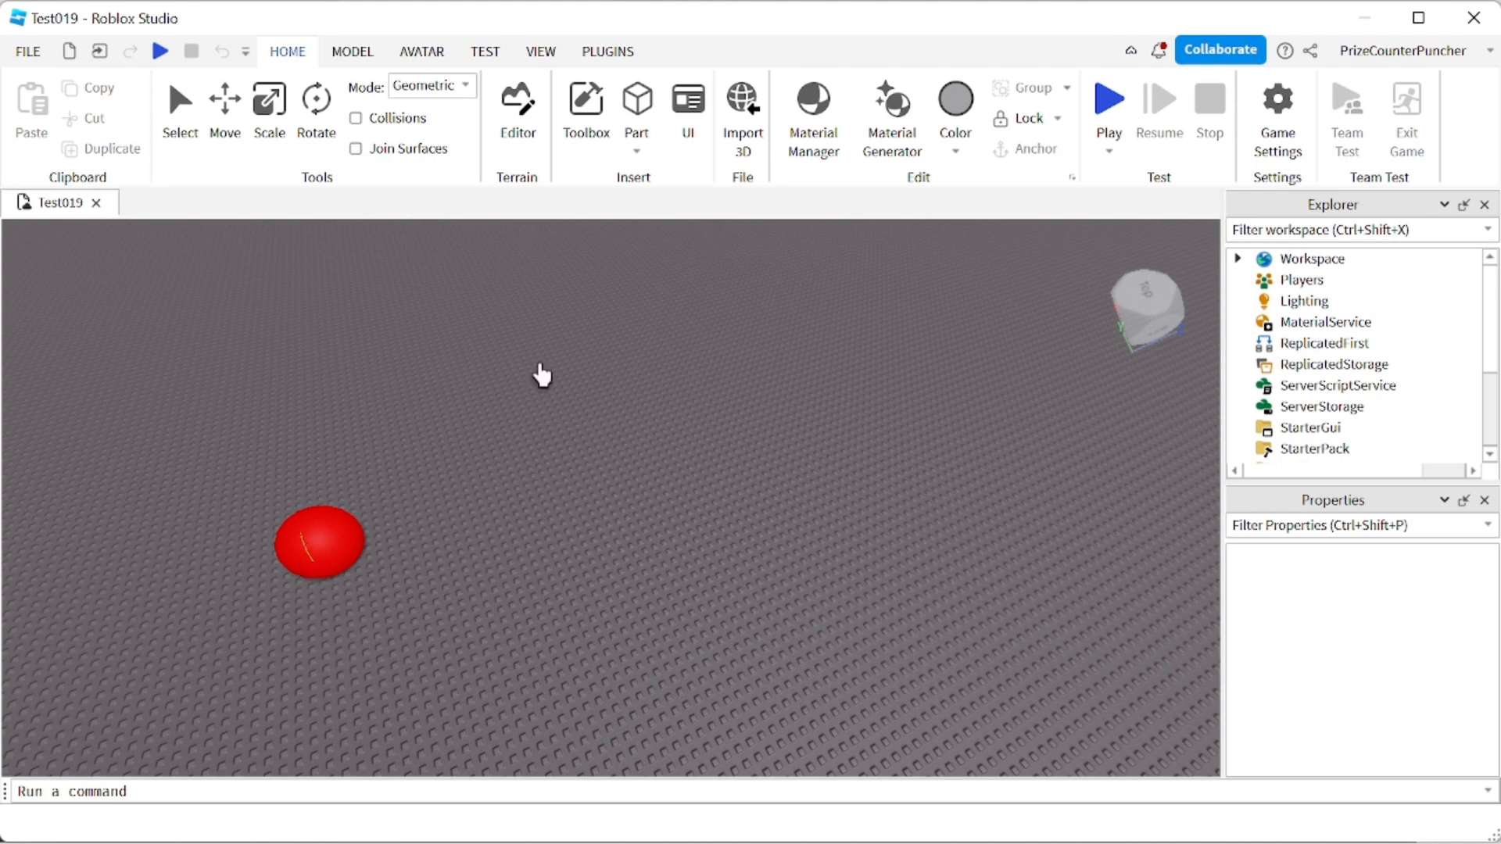
Insert a sphere part and move it onto the baseplate beside the existing red ball
left_click(354, 53)
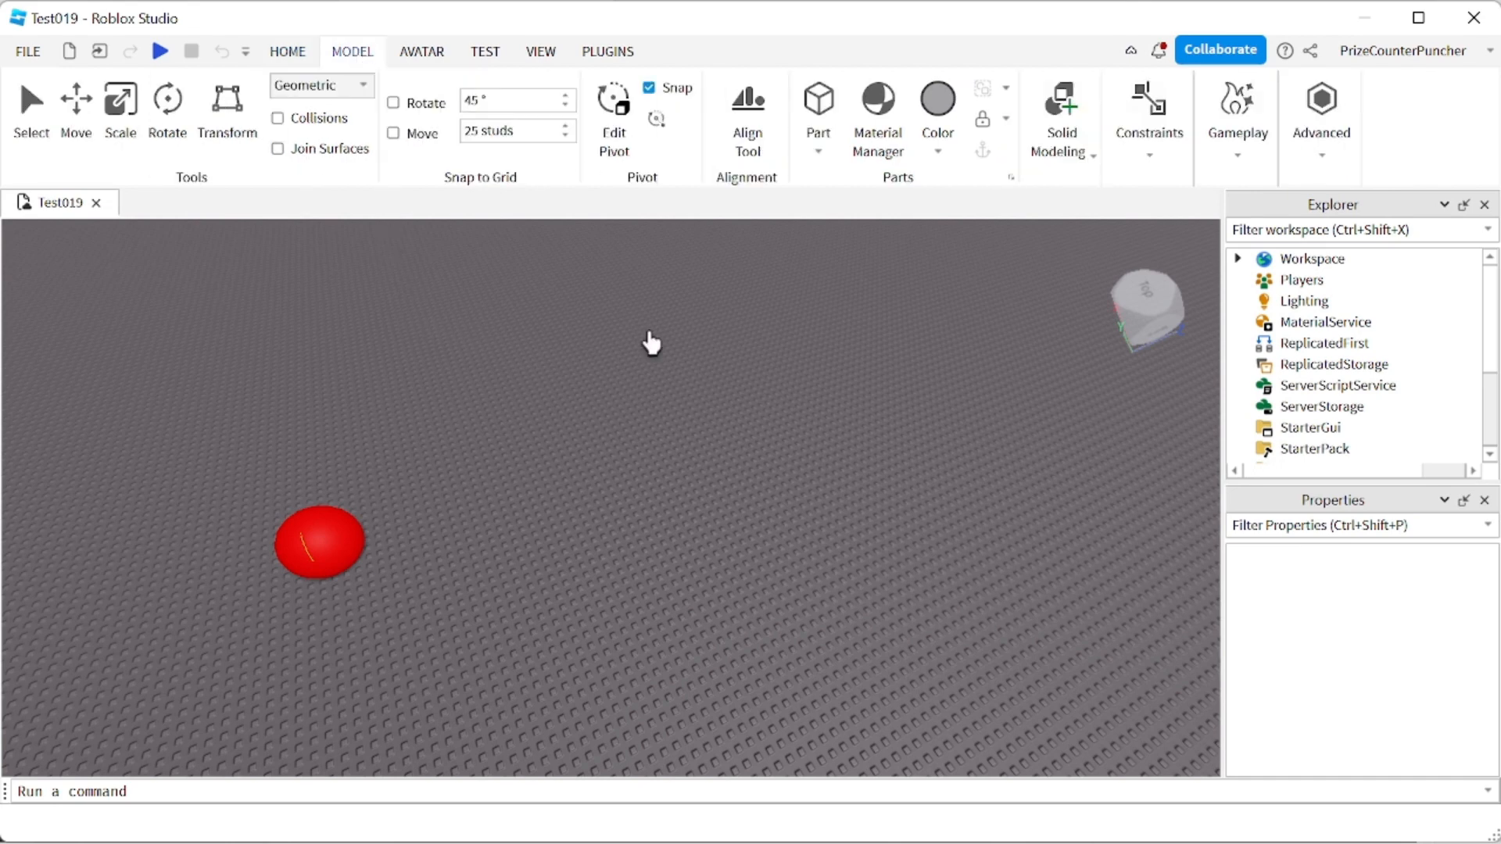
left_click(1061, 141)
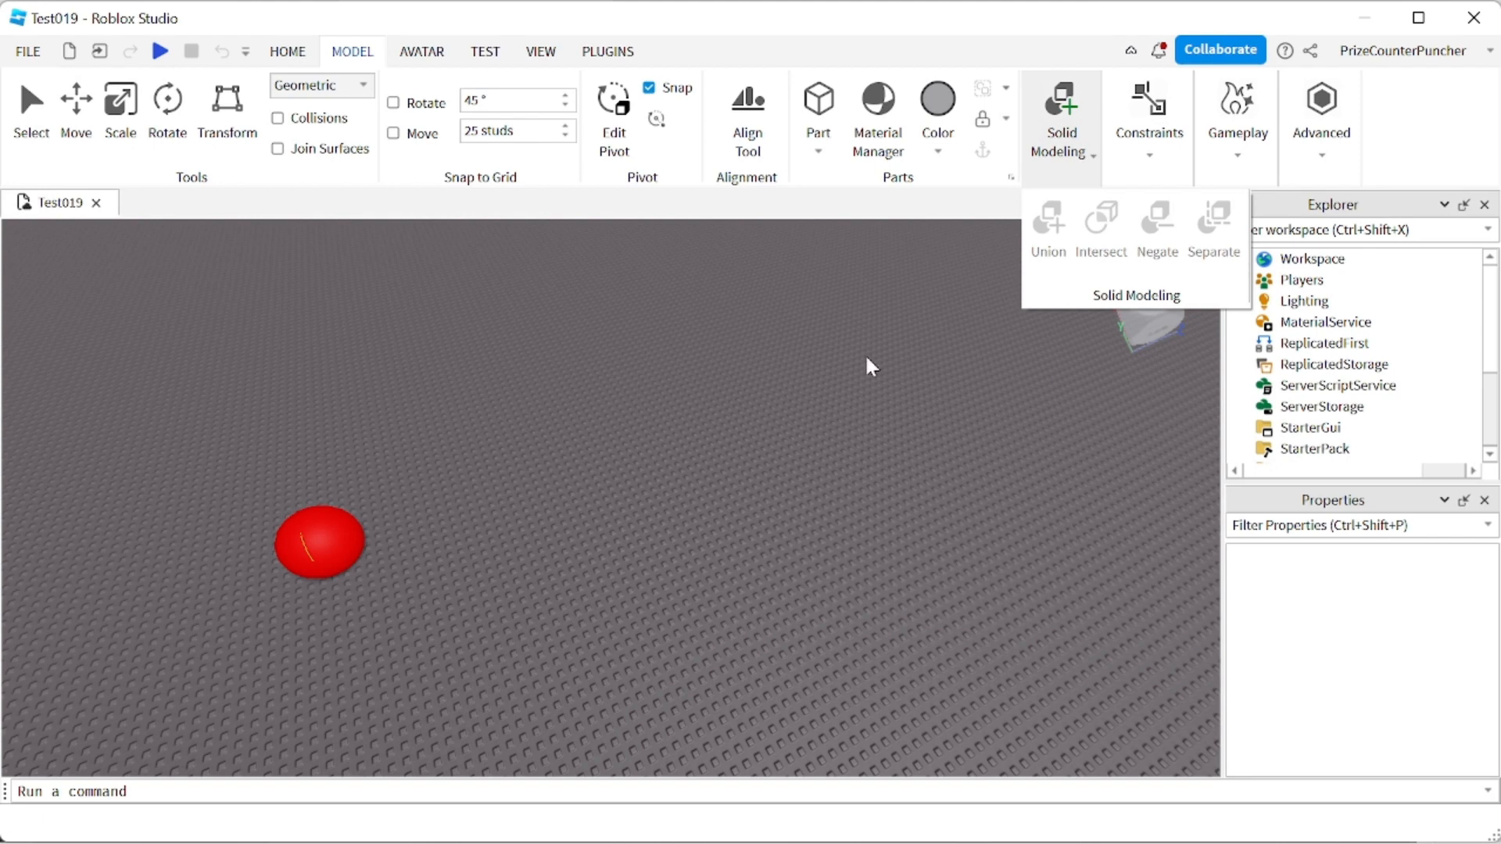
left_click(821, 155)
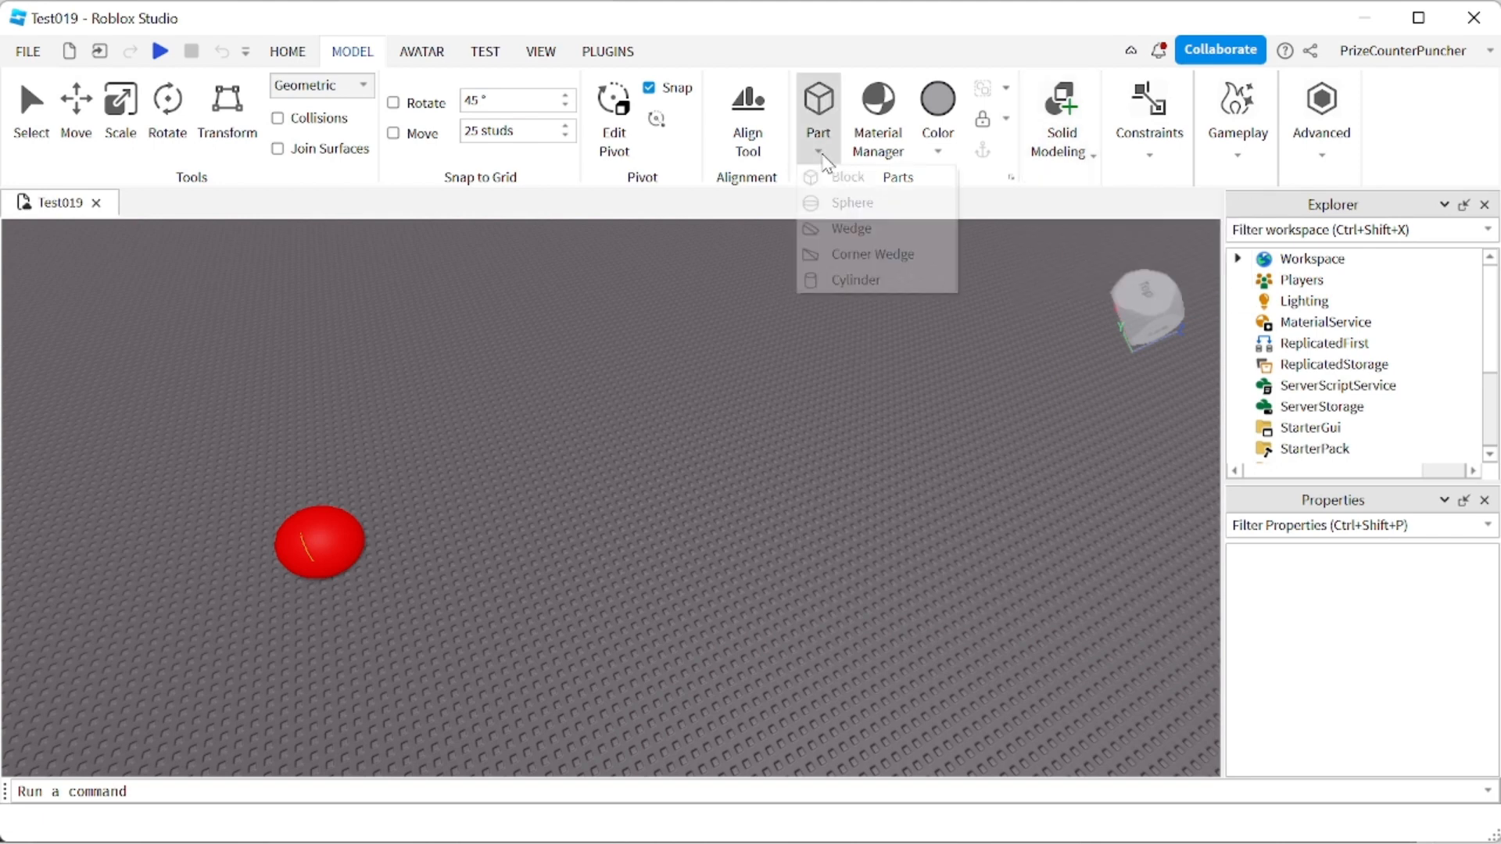
left_click(846, 216)
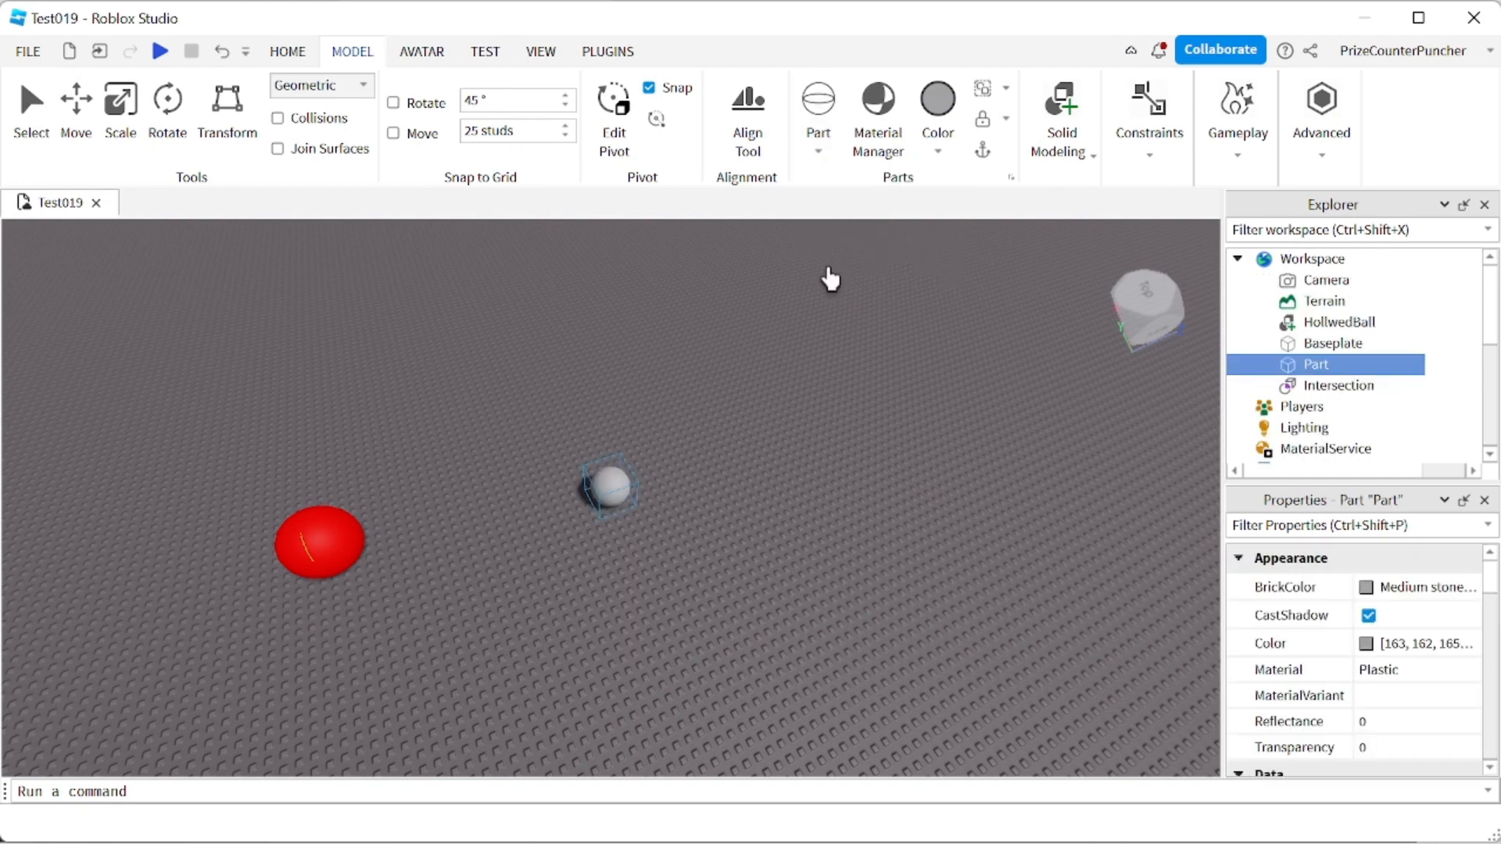
left_click(76, 105)
left_click_drag(604, 404, 607, 380)
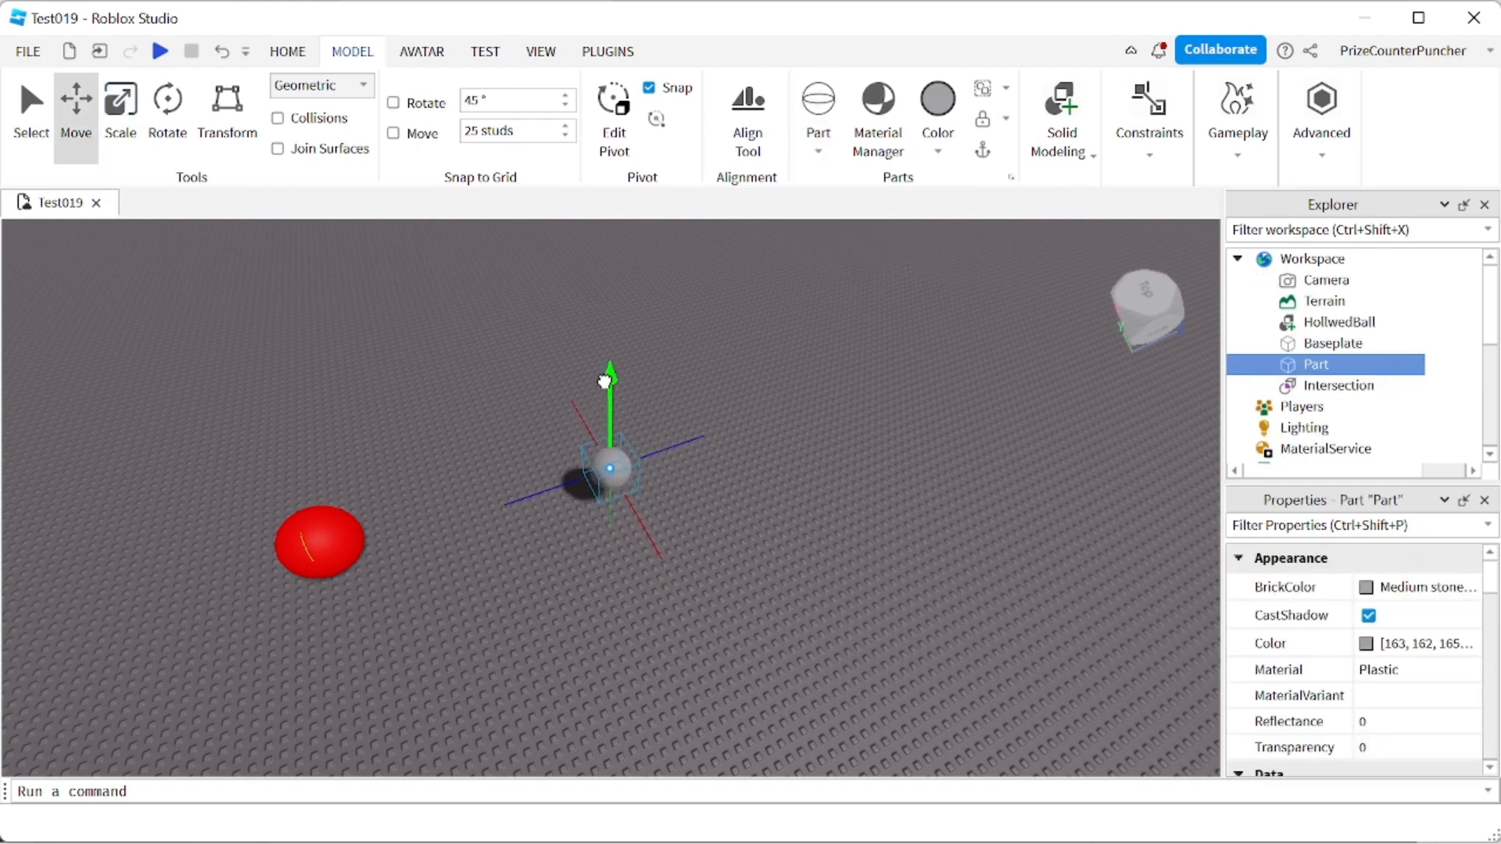
left_click_drag(607, 463, 605, 601)
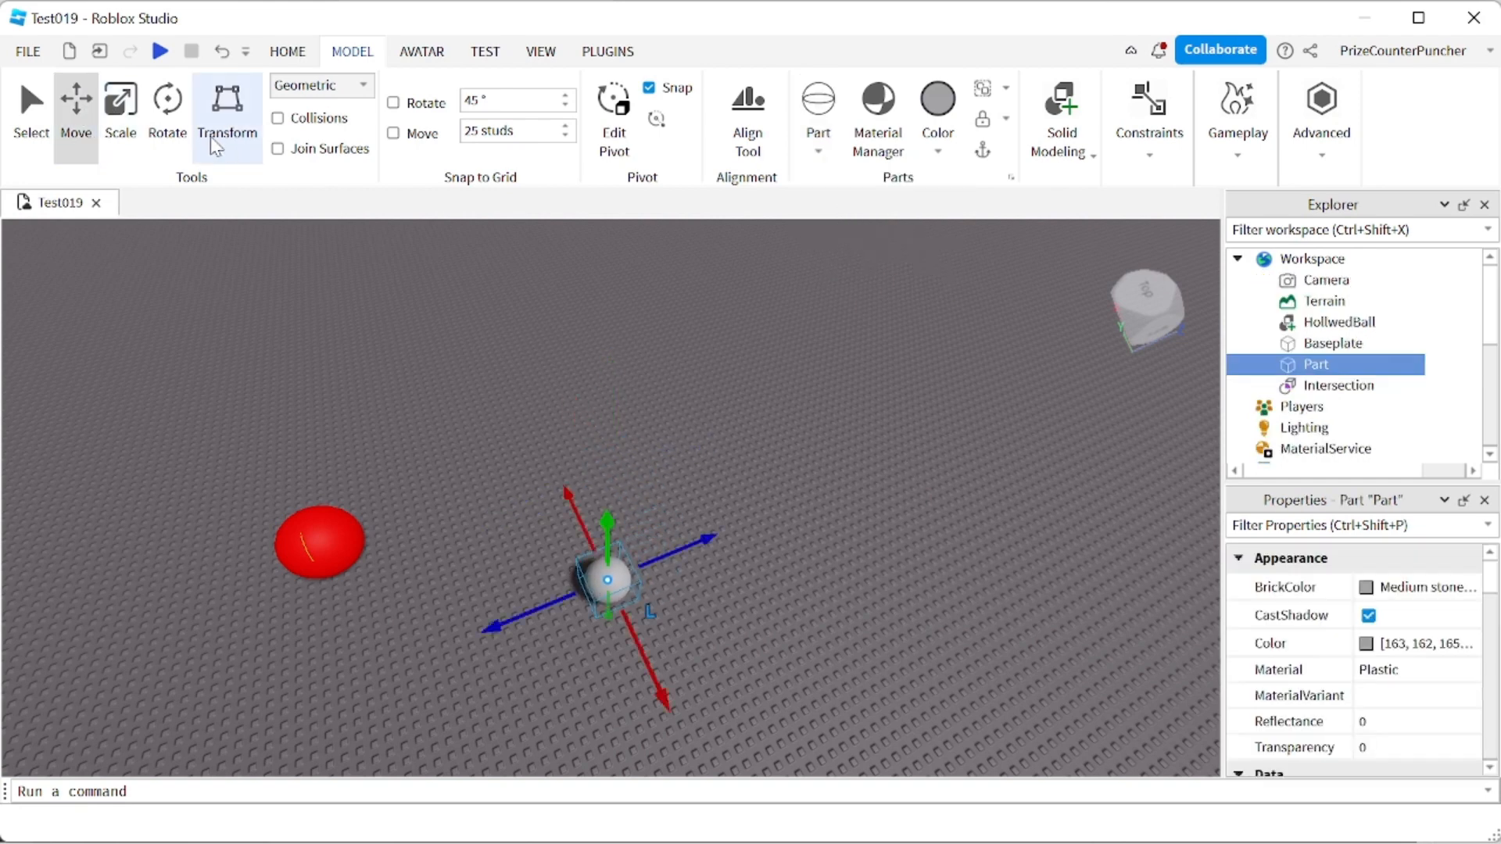
Enlarge the new sphere to nearly the existing ball's size and set its BrickColor to Really red
left_click(122, 114)
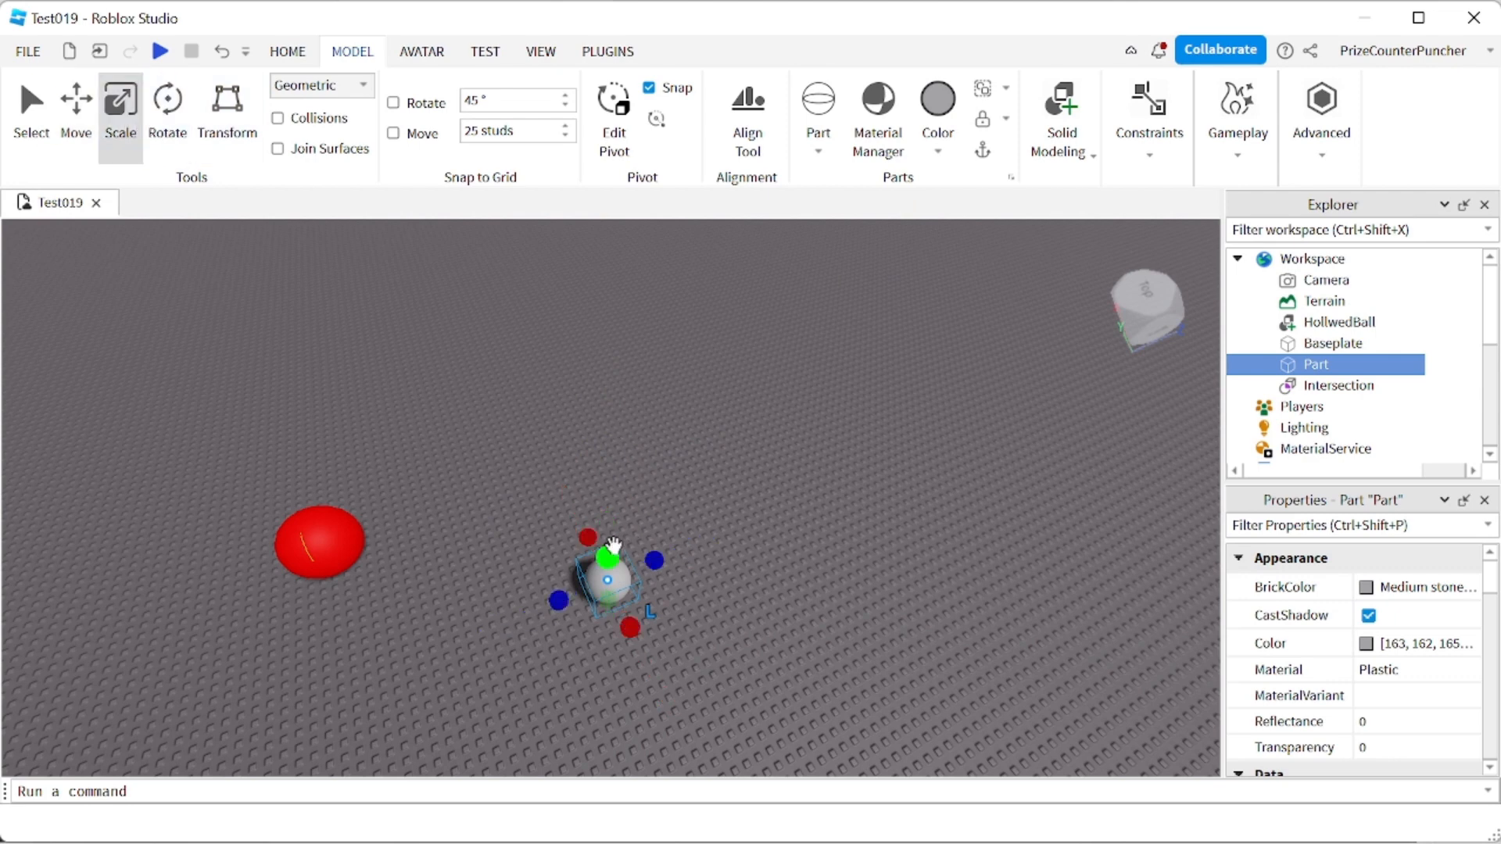
mouse_move(607, 558)
left_mouse_down()
mouse_move(609, 497)
mouse_move(609, 532)
left_mouse_up()
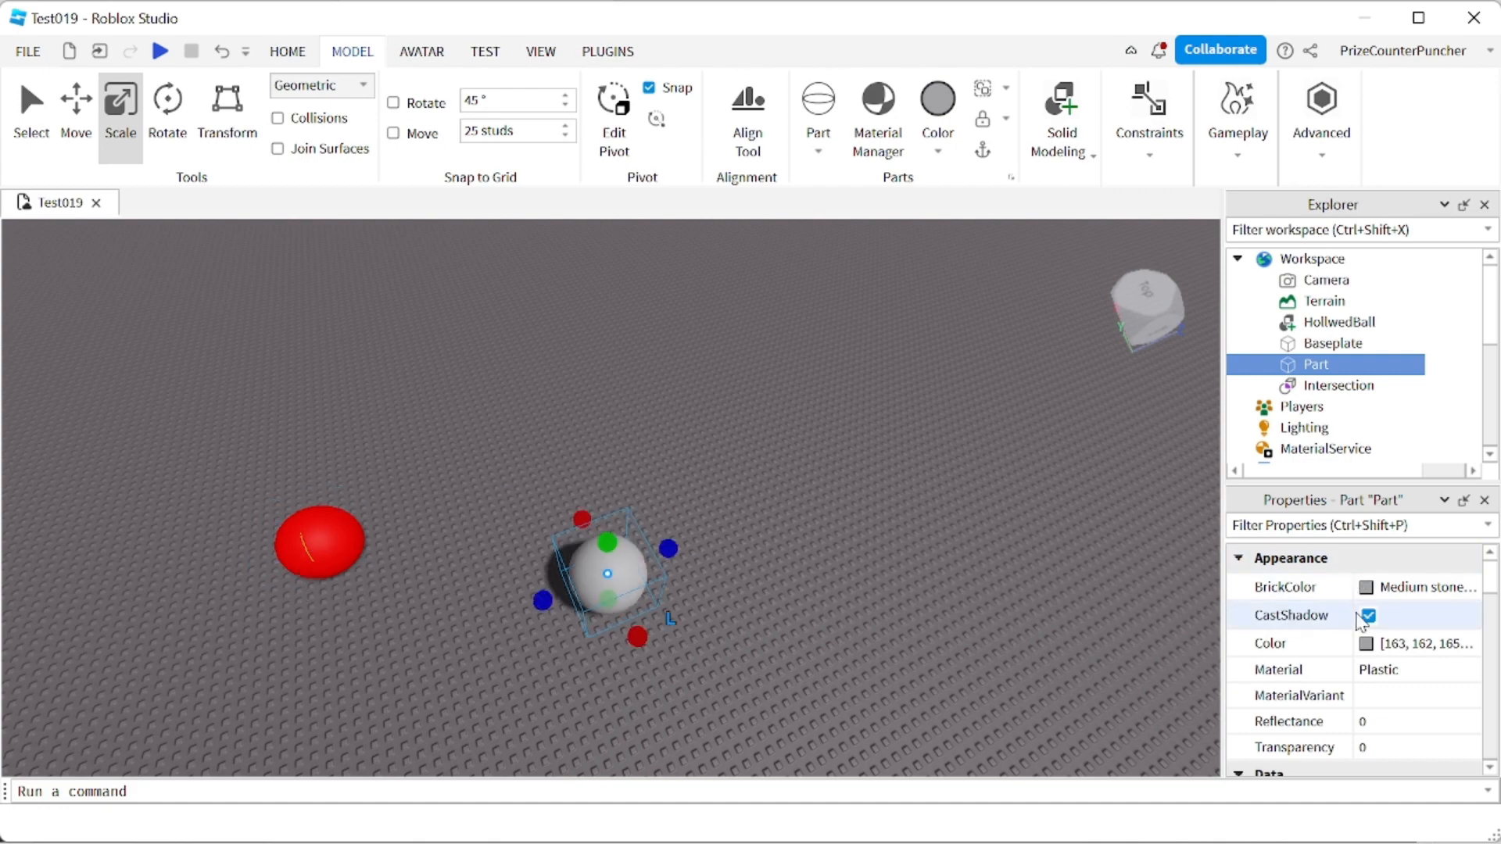
left_click(1376, 588)
left_click(1415, 573)
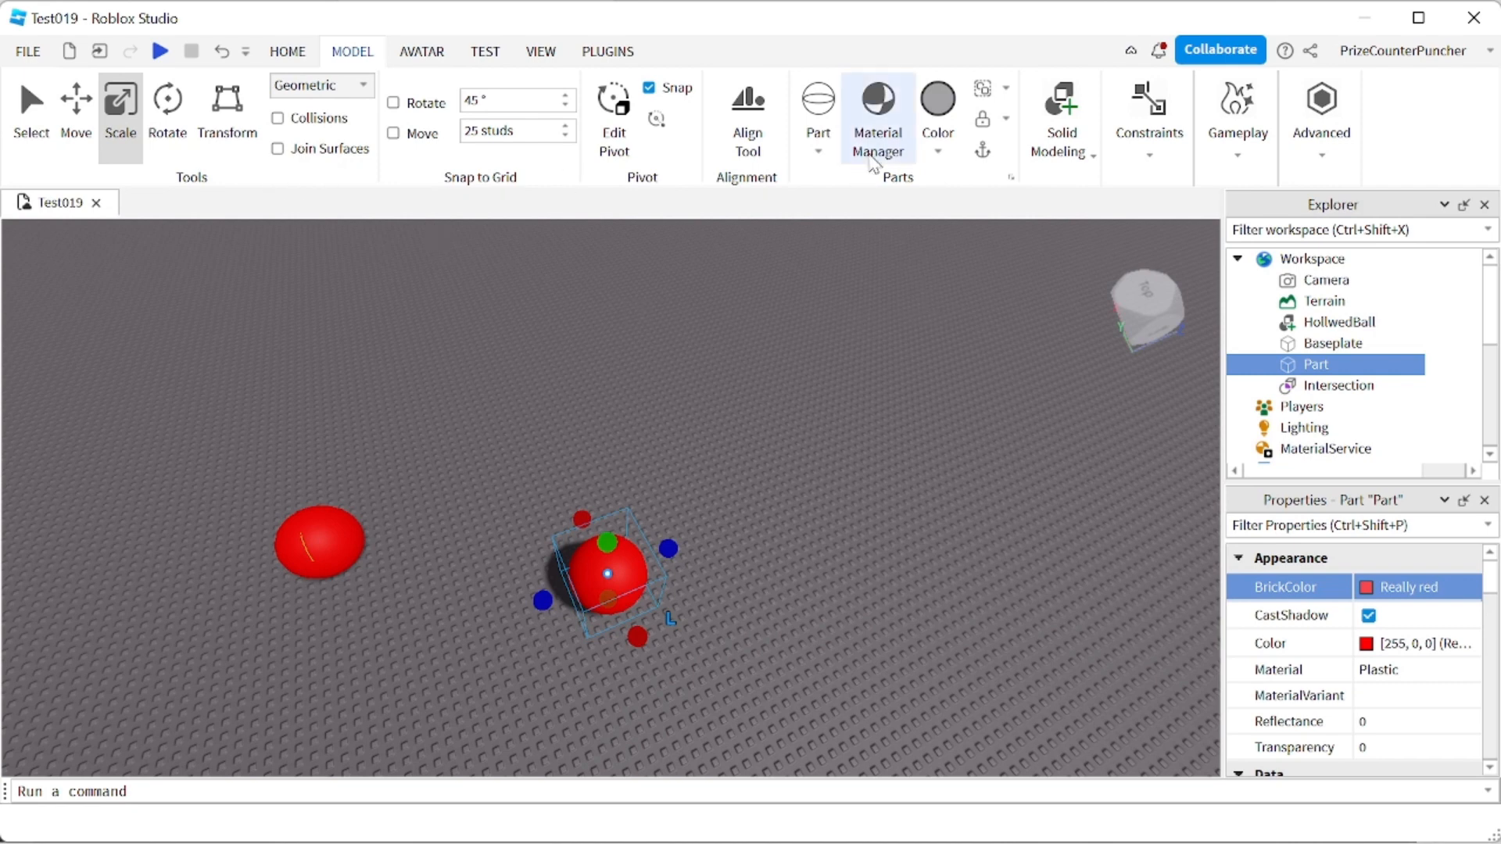
Add an enlarged block beside the new red sphere with its BrickColor set to New Yeller
left_click(818, 161)
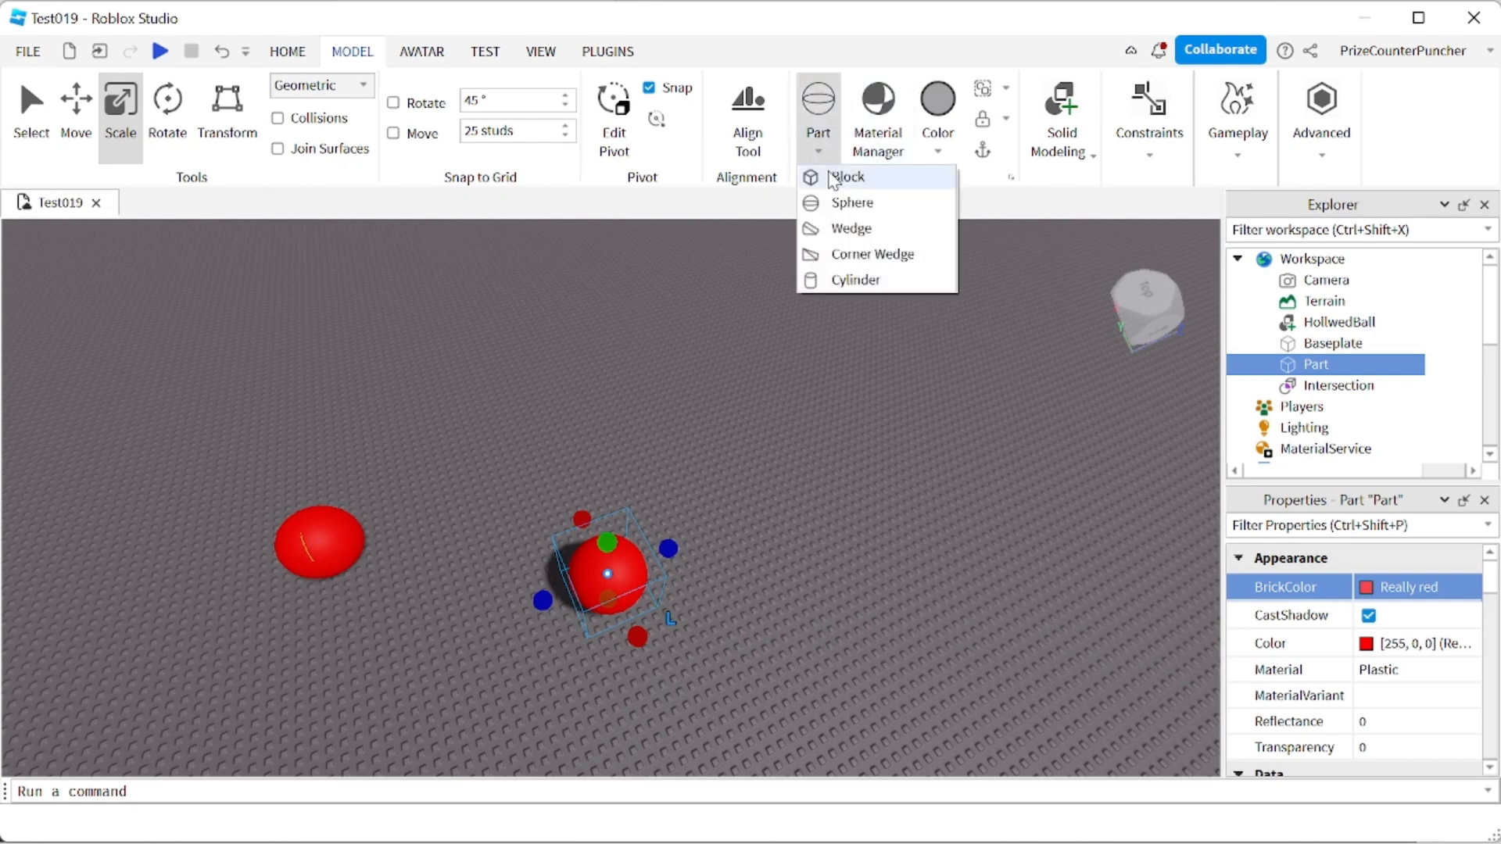
left_click(834, 179)
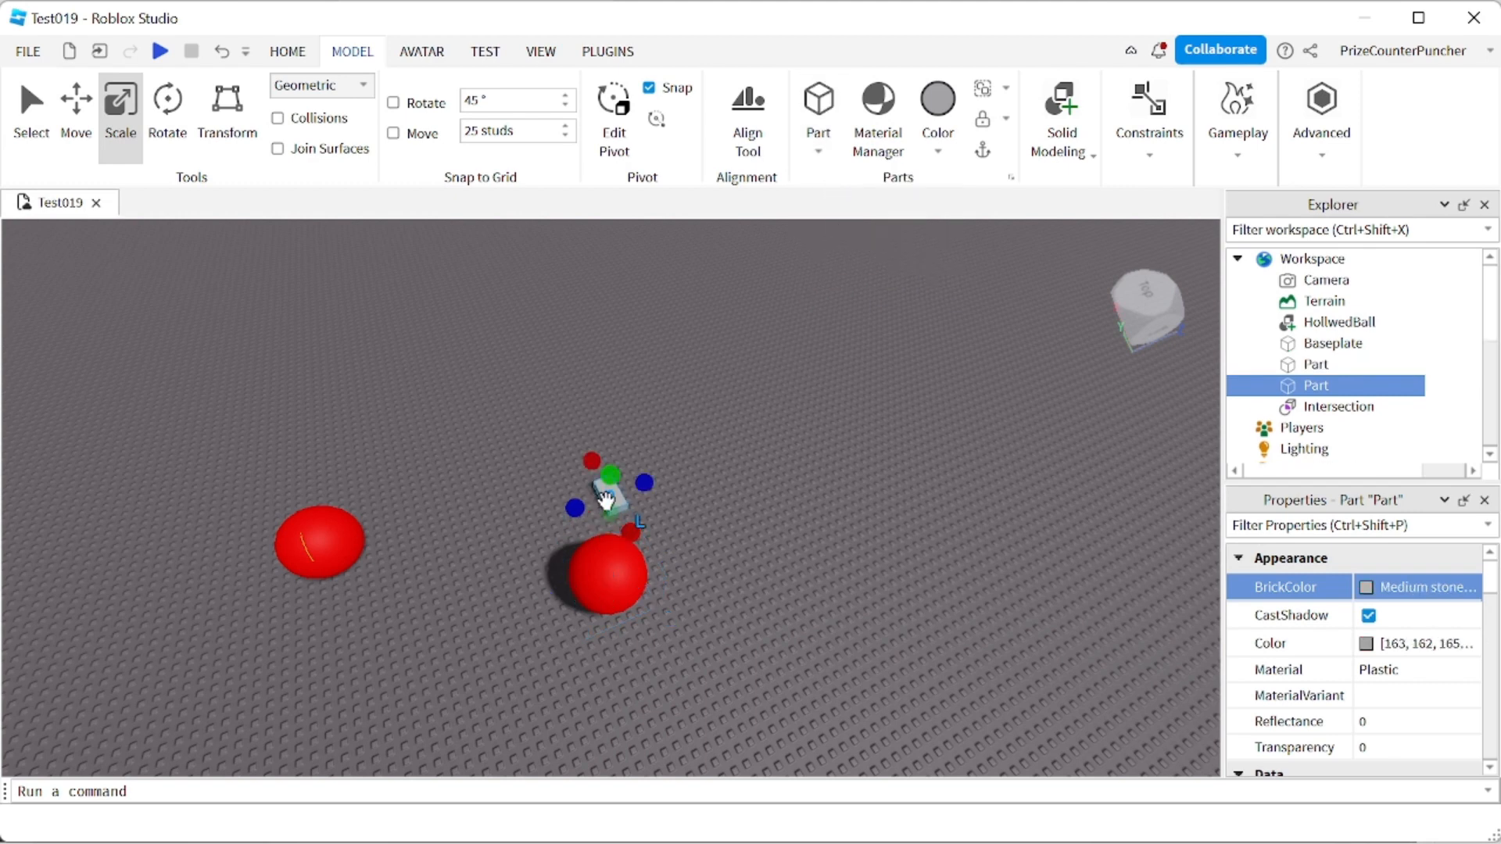
left_click_drag(610, 501, 853, 539)
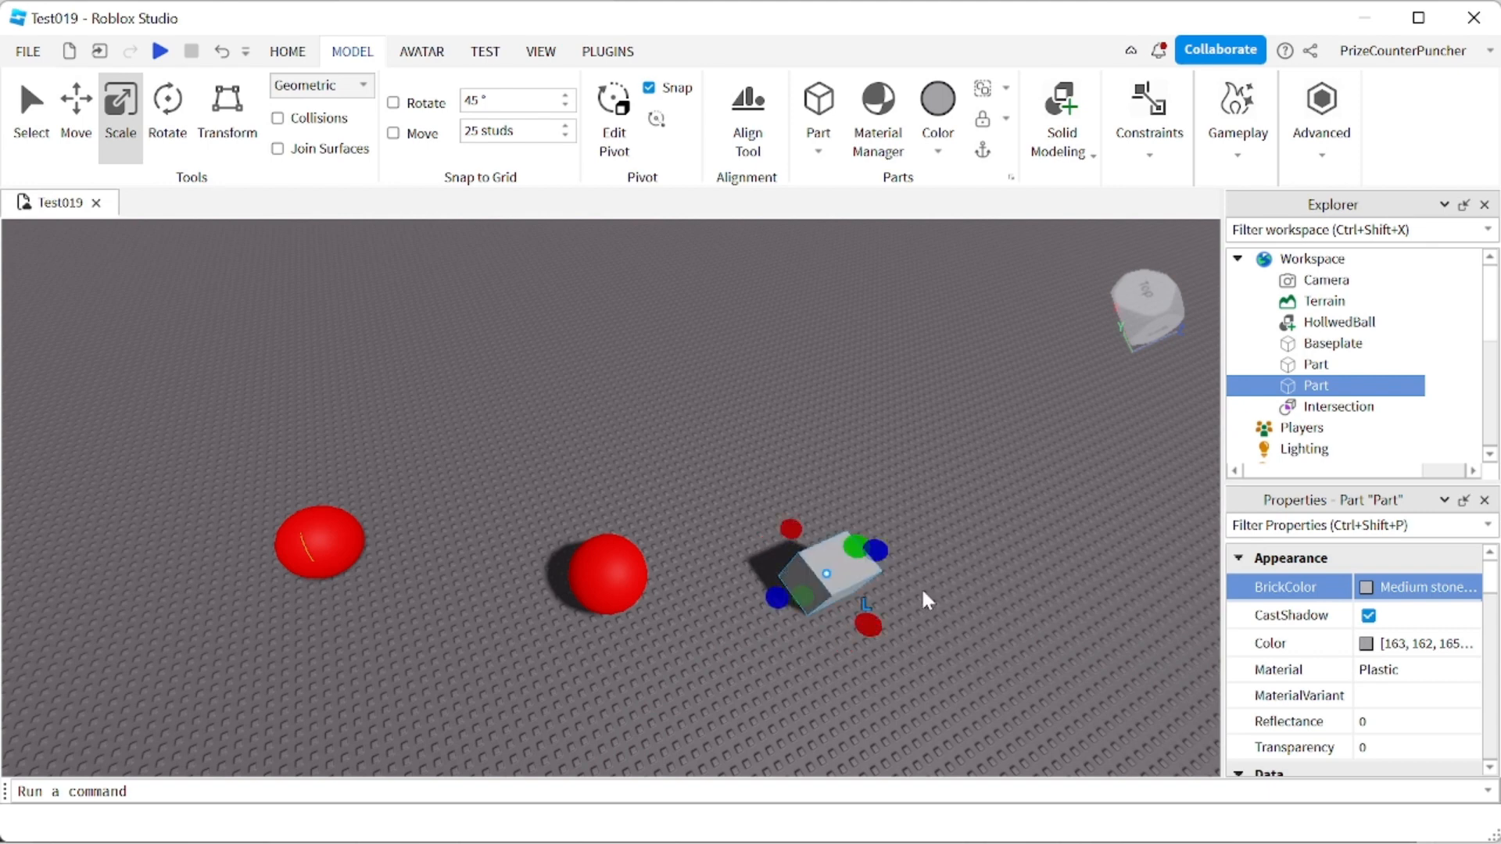
left_click(1375, 588)
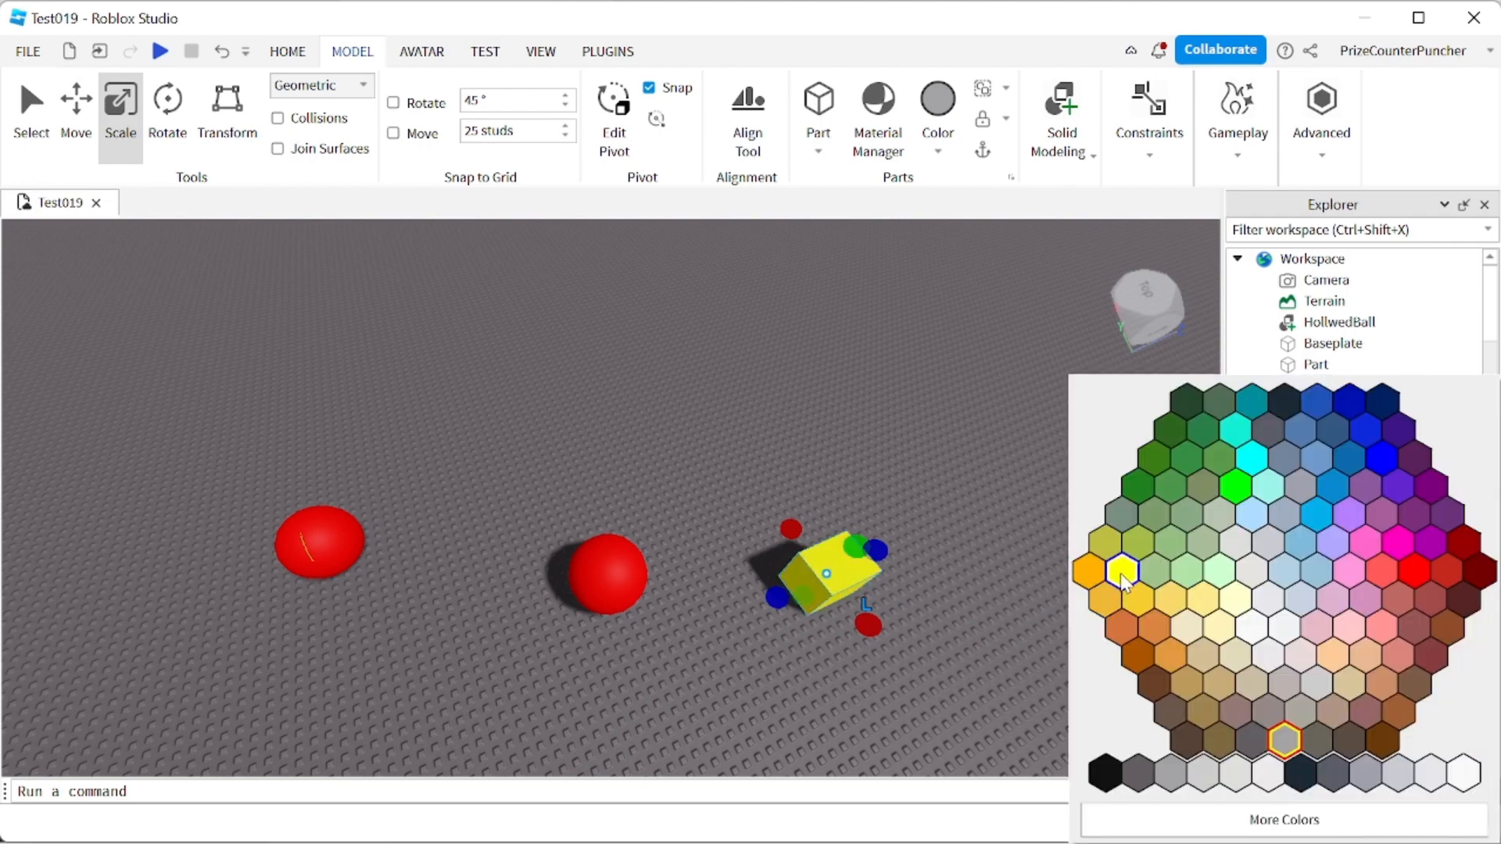
left_click(1123, 574)
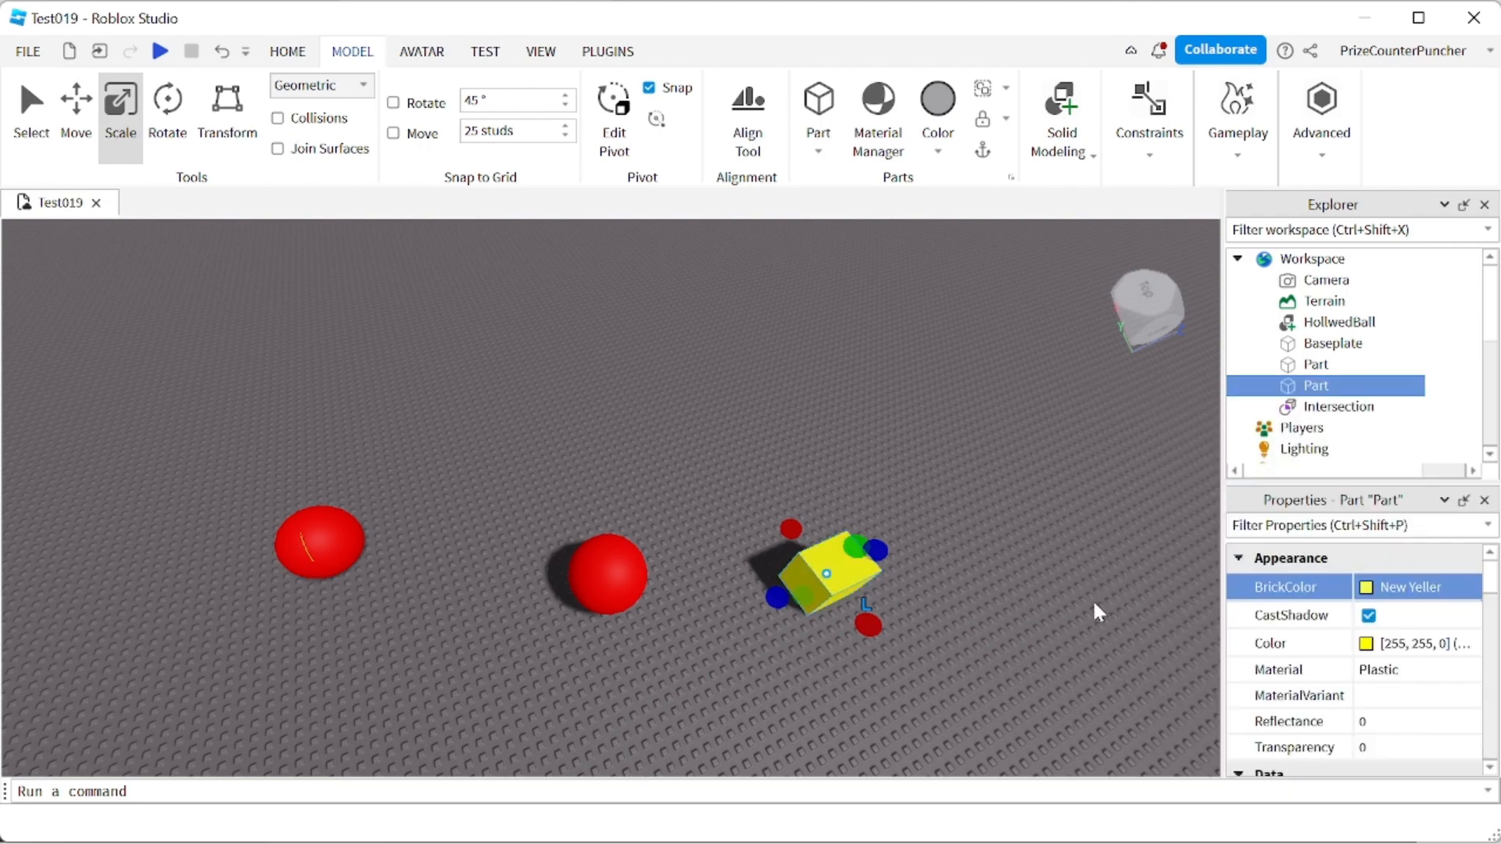
Raise the yellow block and move it over the new red sphere so one corner overlaps the sphere's upper side
left_click(77, 118)
left_click_drag(901, 545, 915, 453)
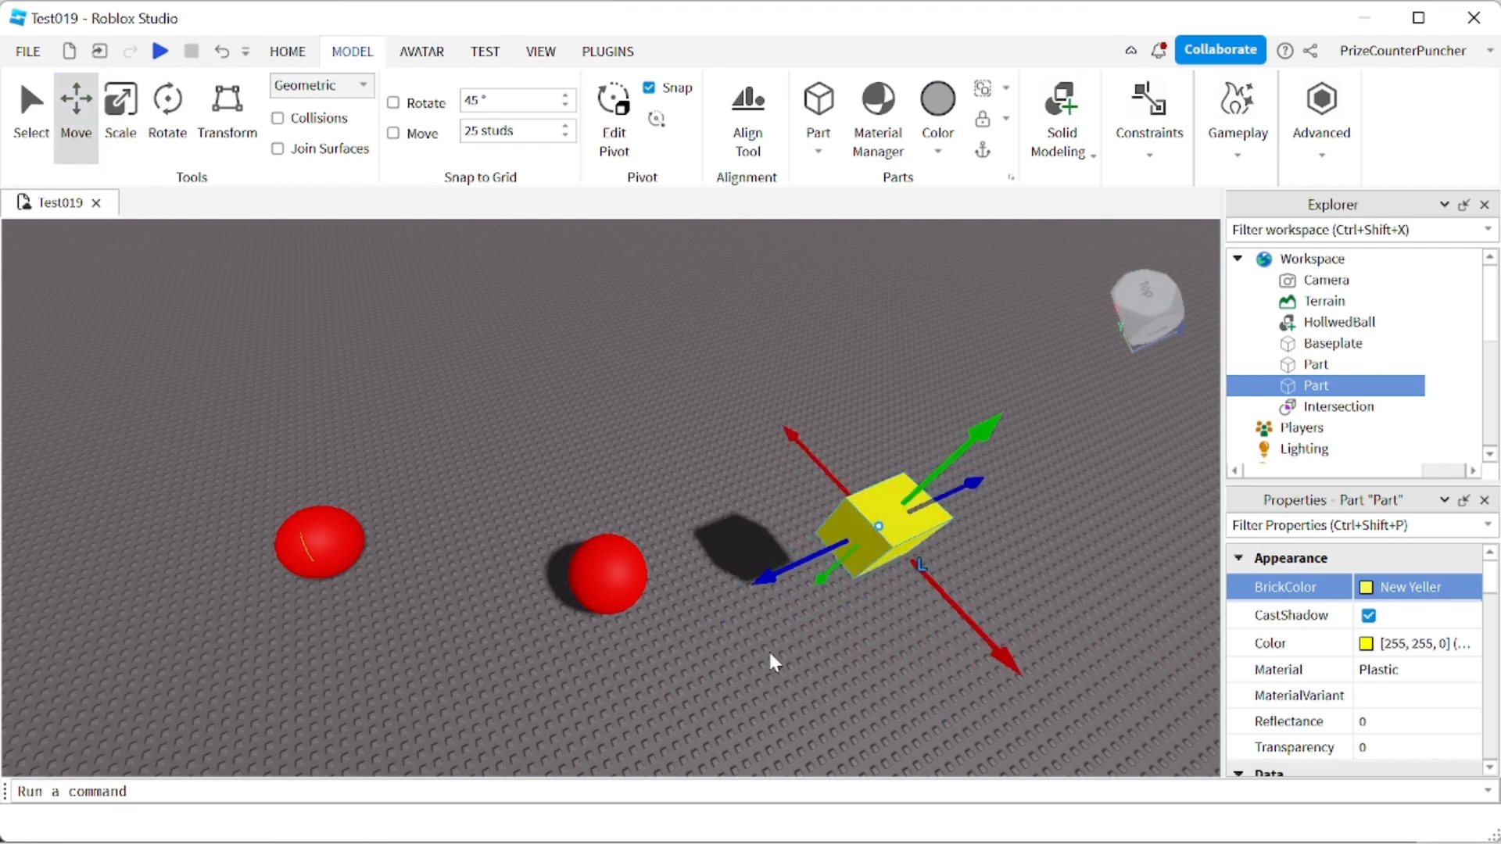
right_click_drag(771, 662, 772, 662)
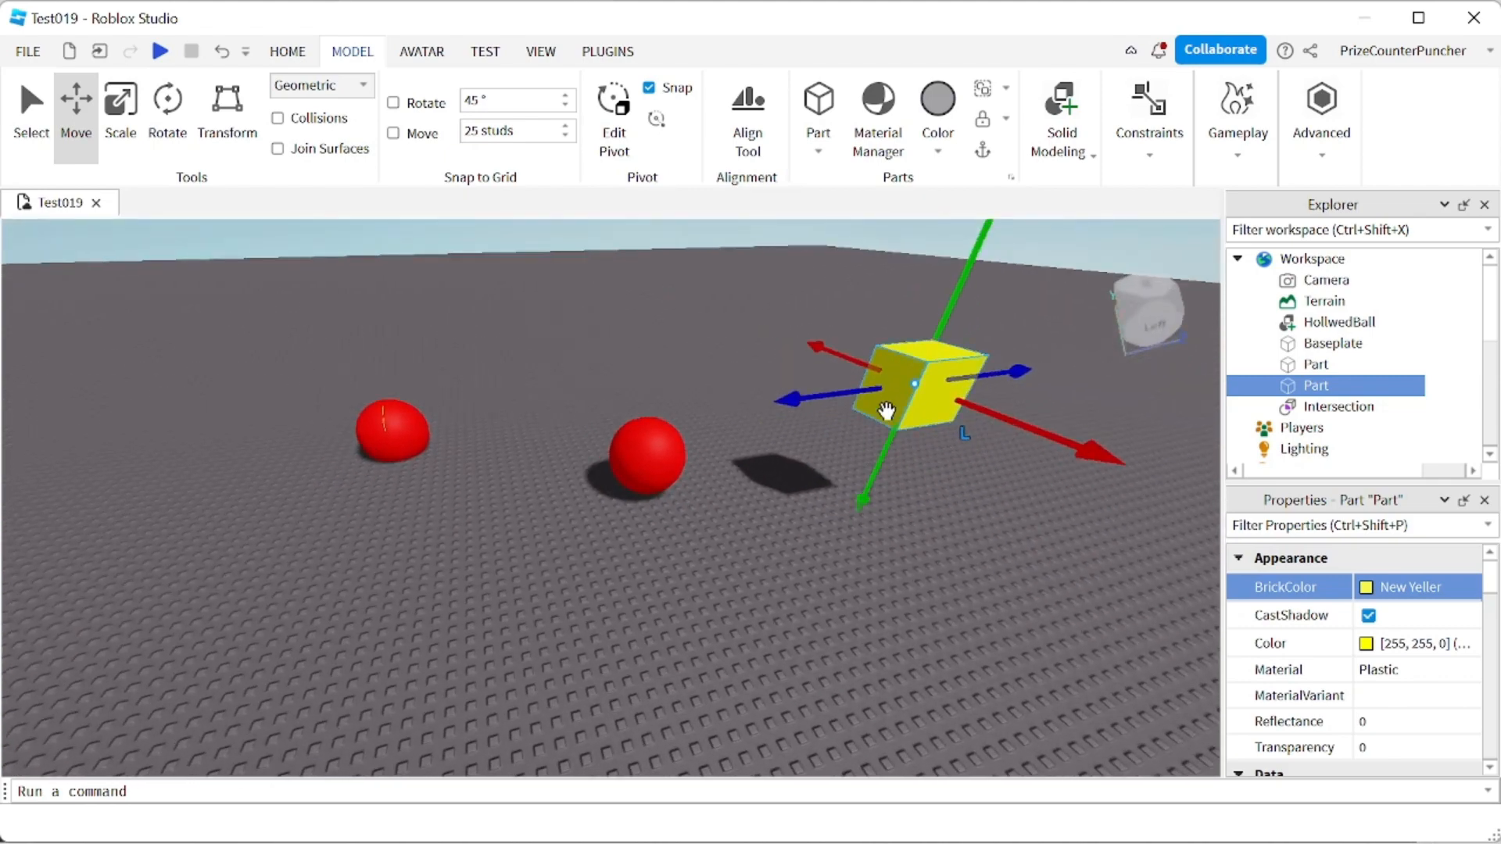
left_click_drag(886, 410, 683, 313)
right_click_drag(942, 551, 930, 560)
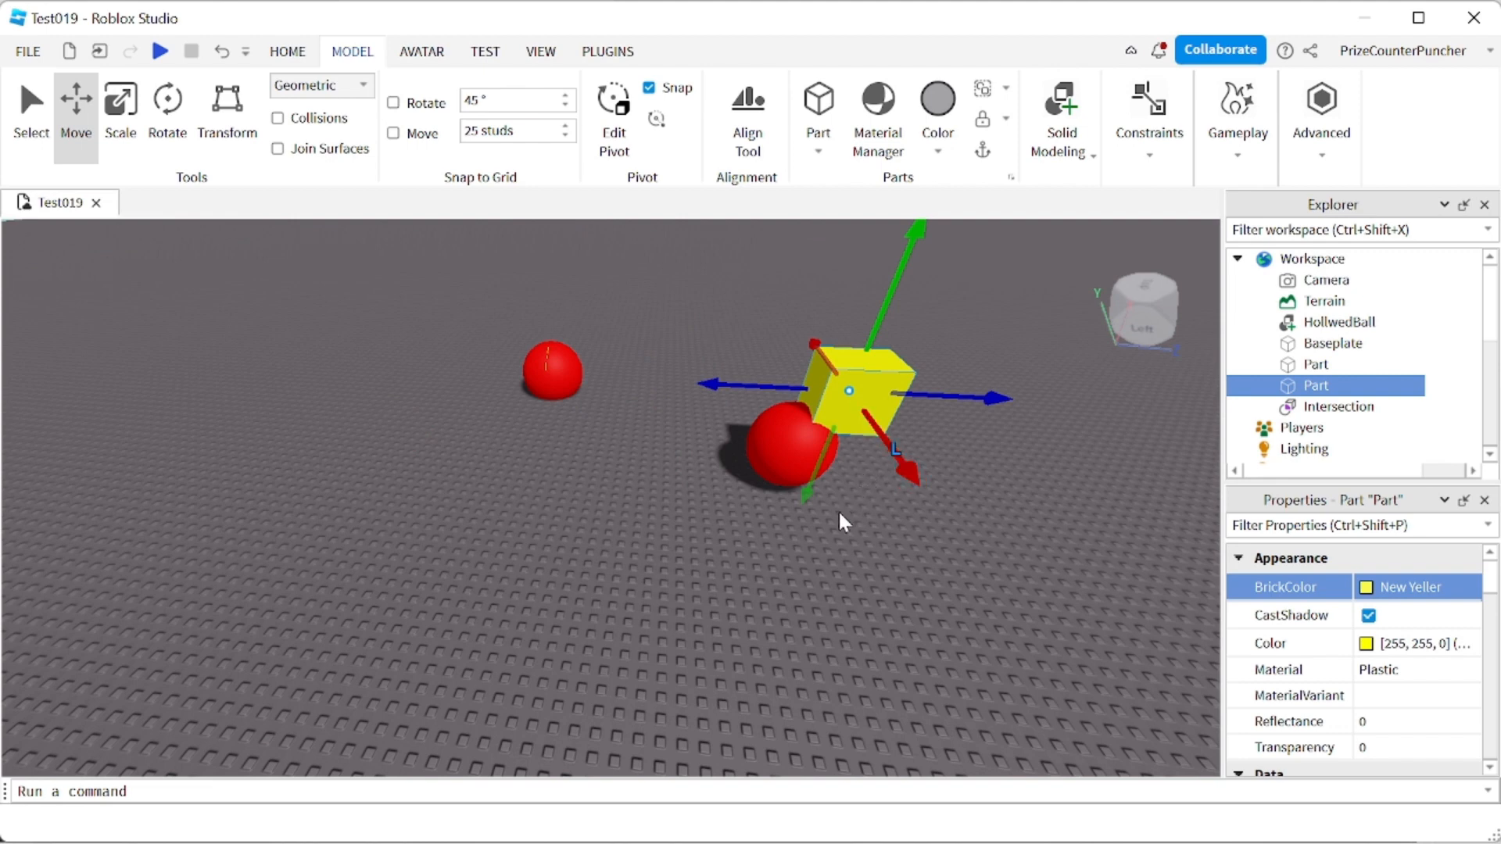
Rename the yellow block part as Block and the new red sphere part as Ball
left_click(1320, 388)
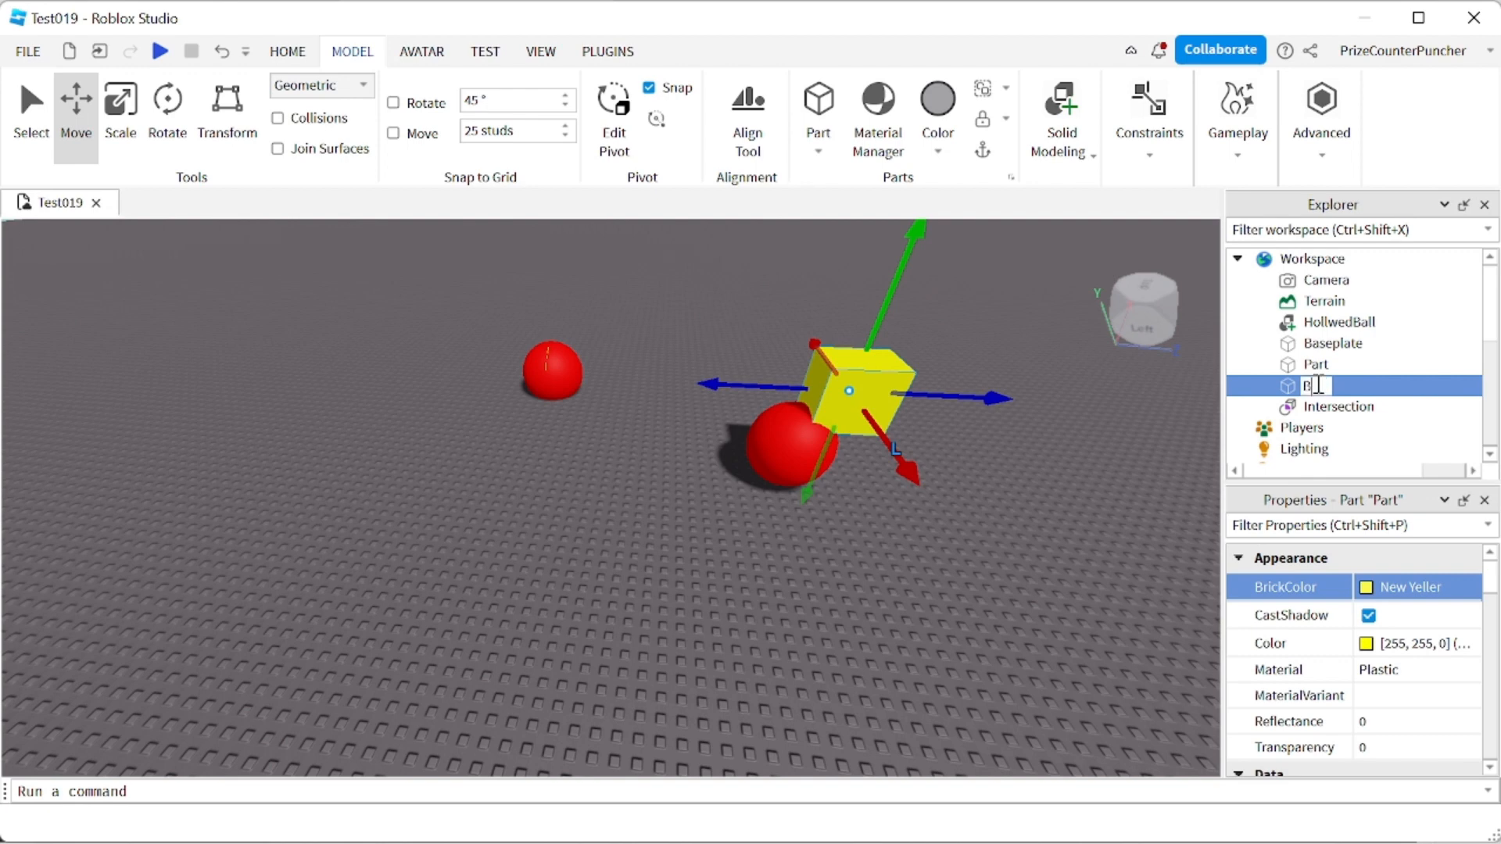
type("Block")
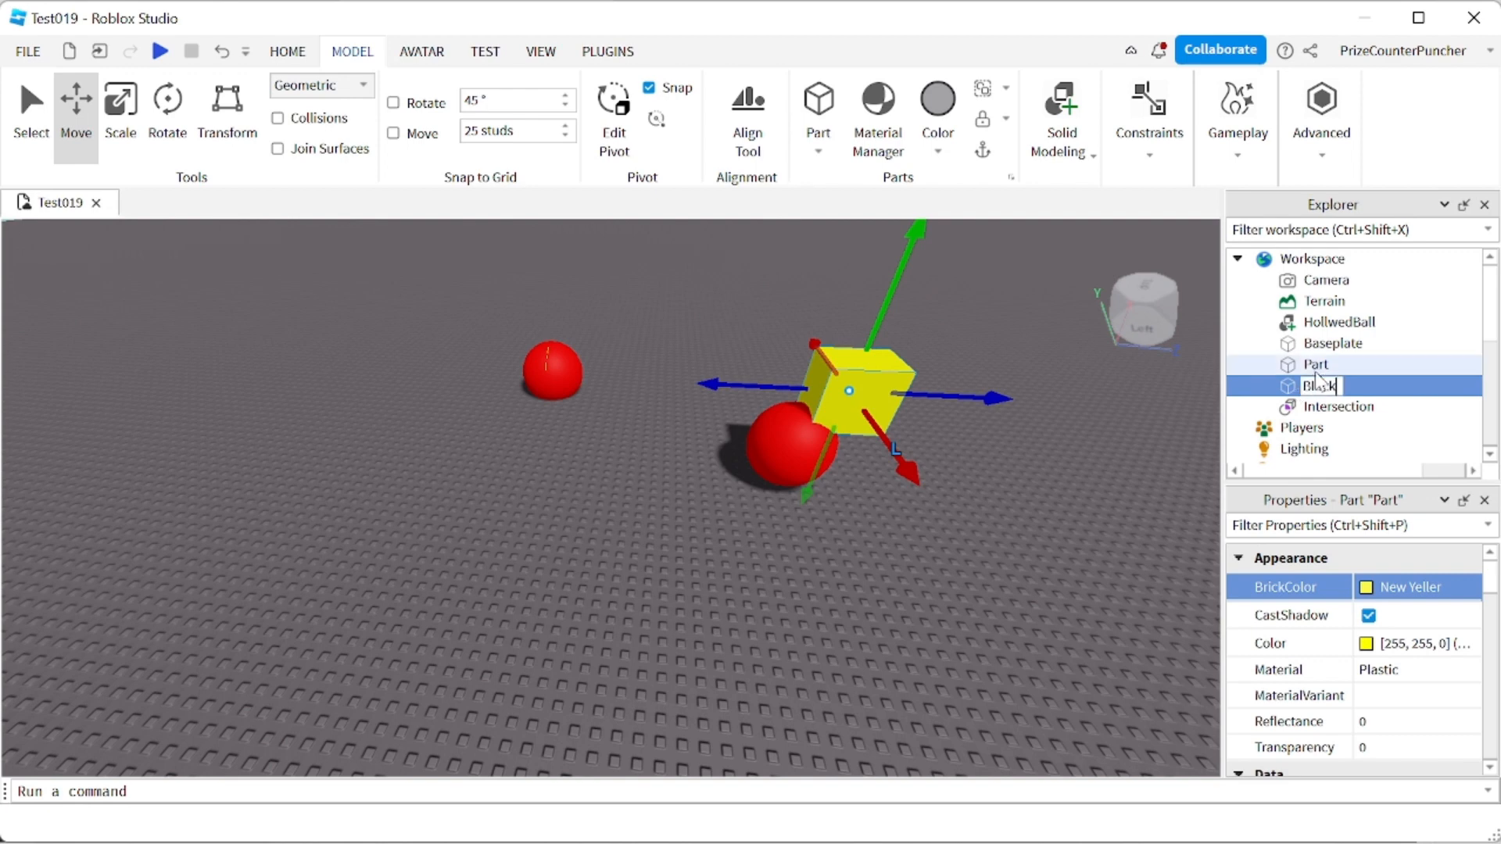
left_click(1298, 365)
left_click(1295, 366)
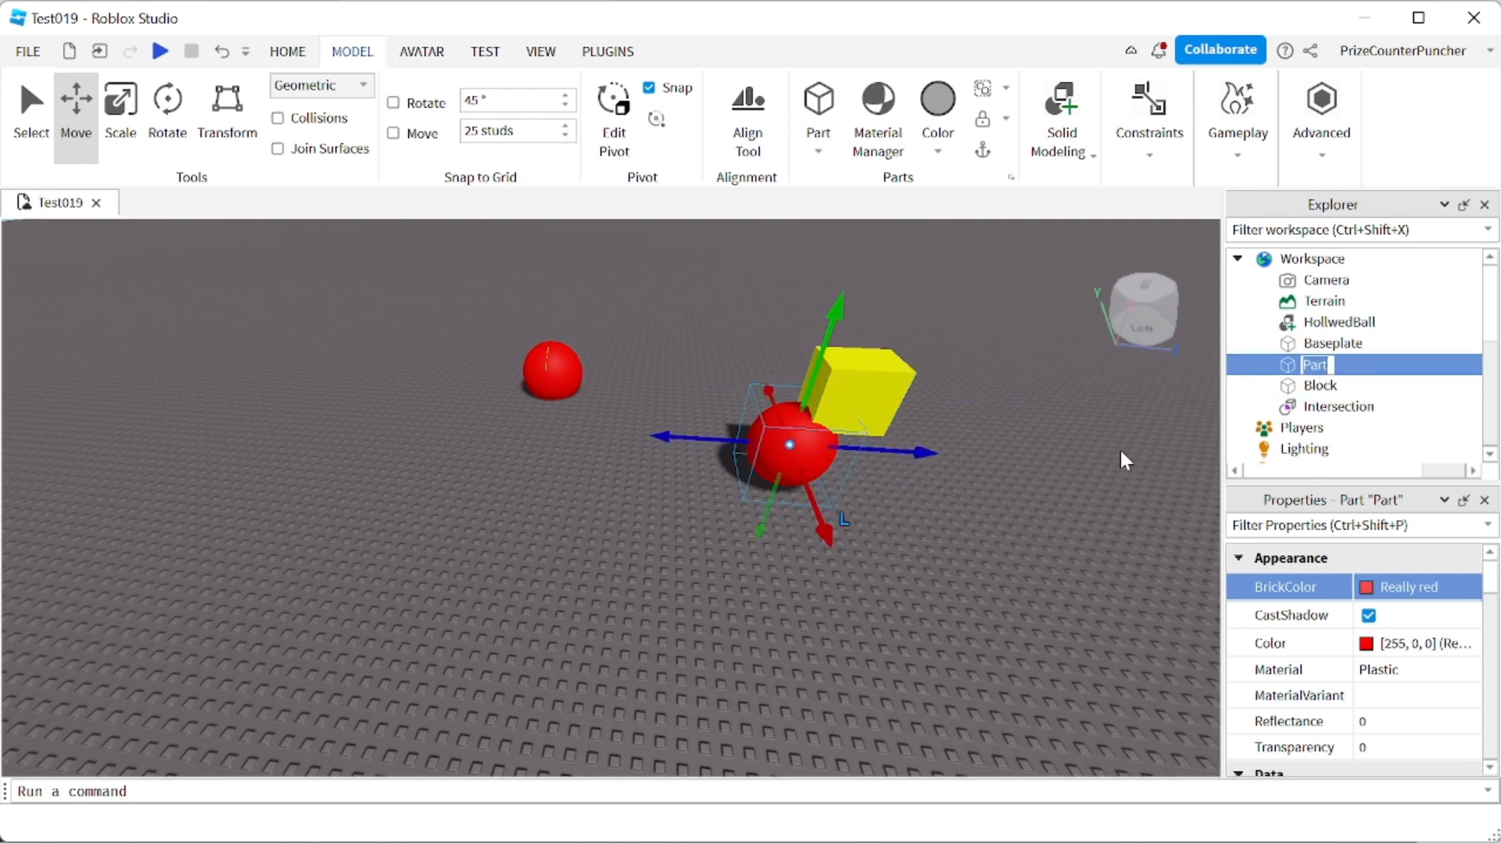
type("Ball")
left_click(968, 513)
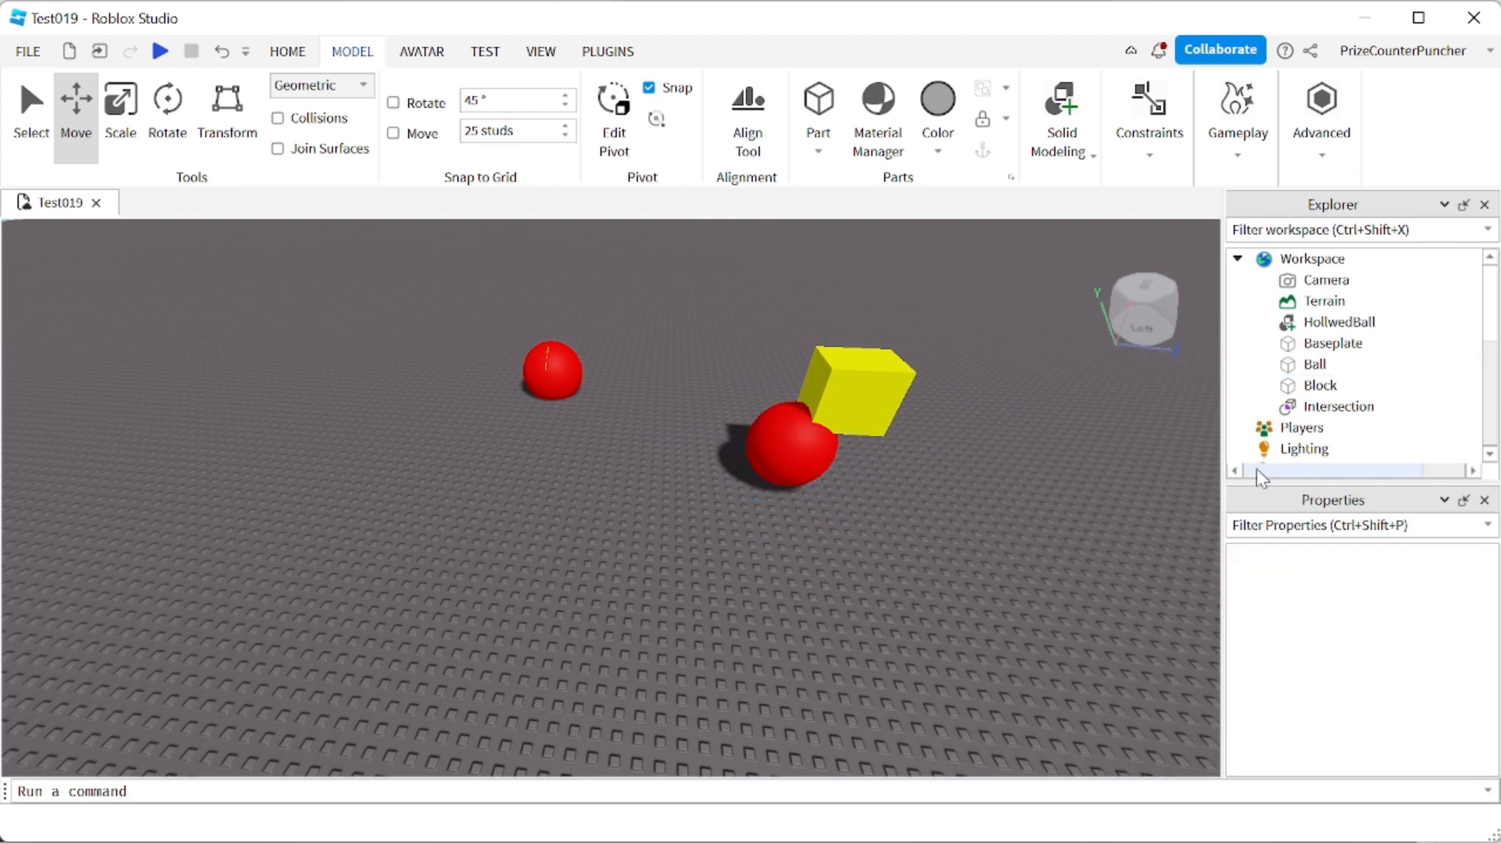
Combine the Ball and Block parts into one solid with the Union operation
left_click(1317, 367)
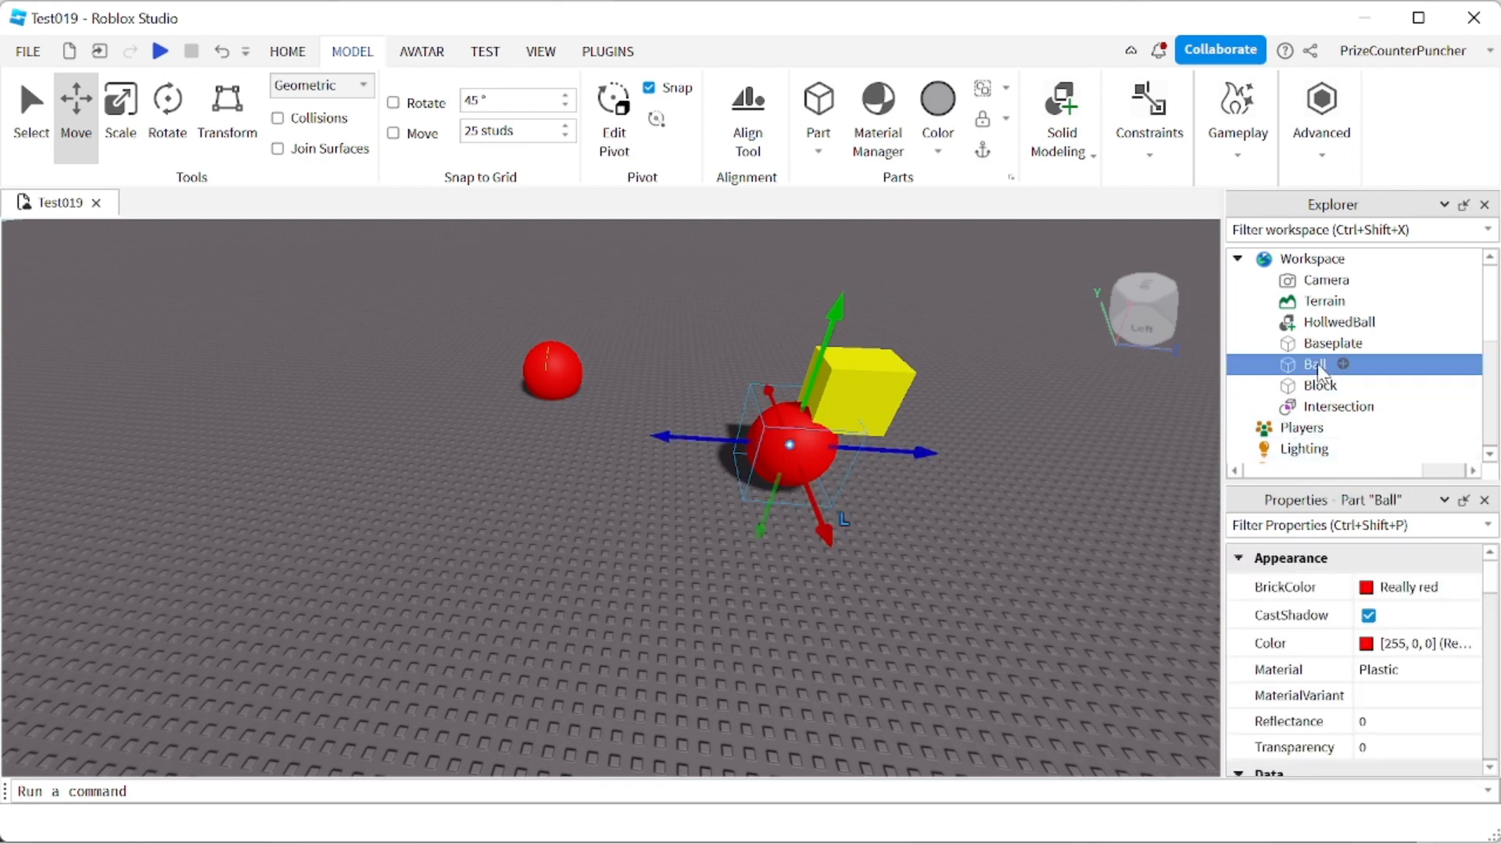
left_click(1320, 387, "ctrl")
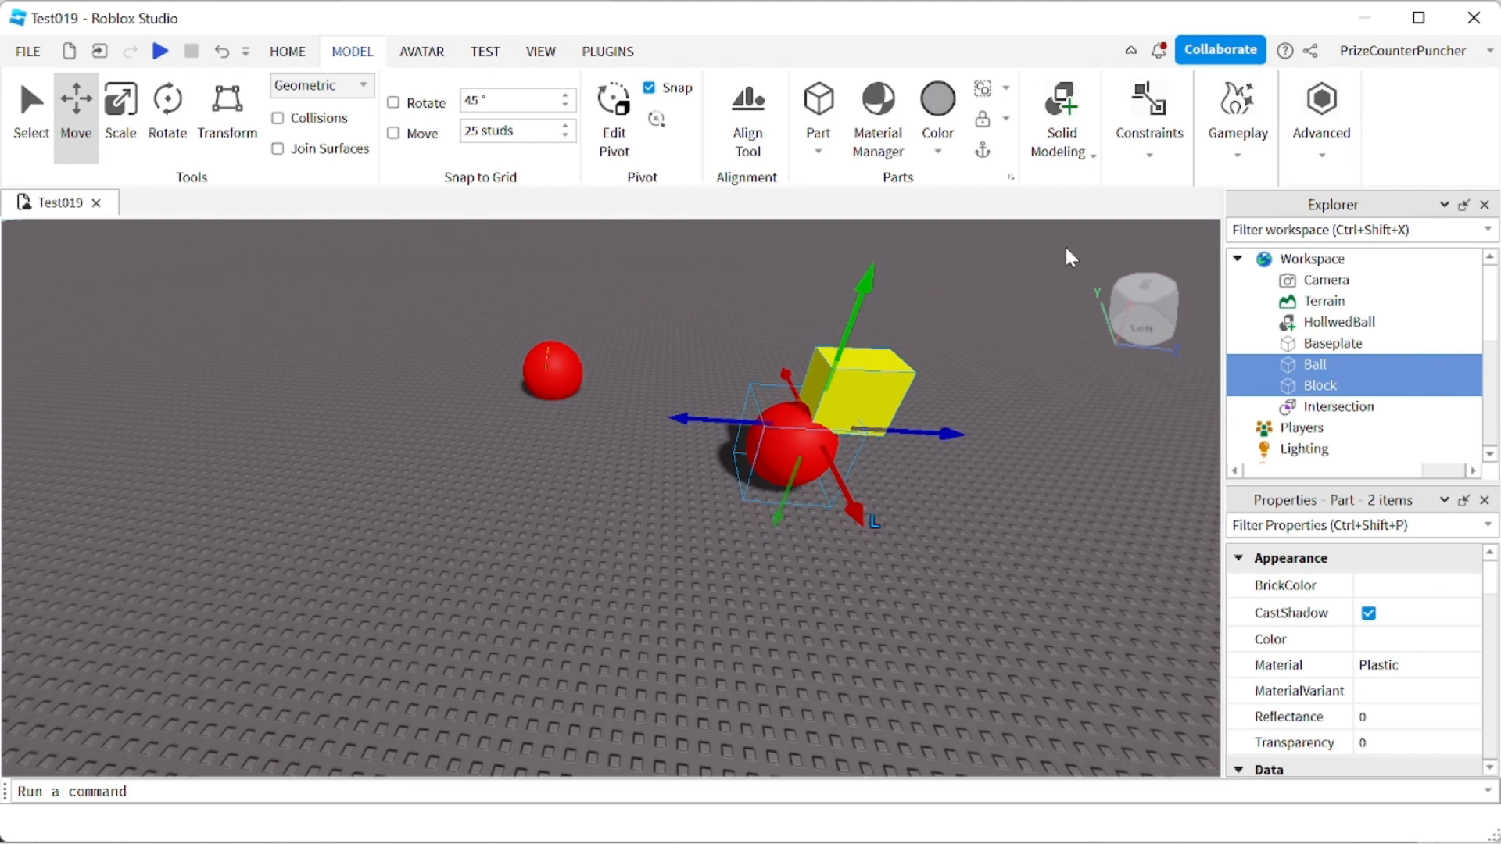
left_click(1069, 120)
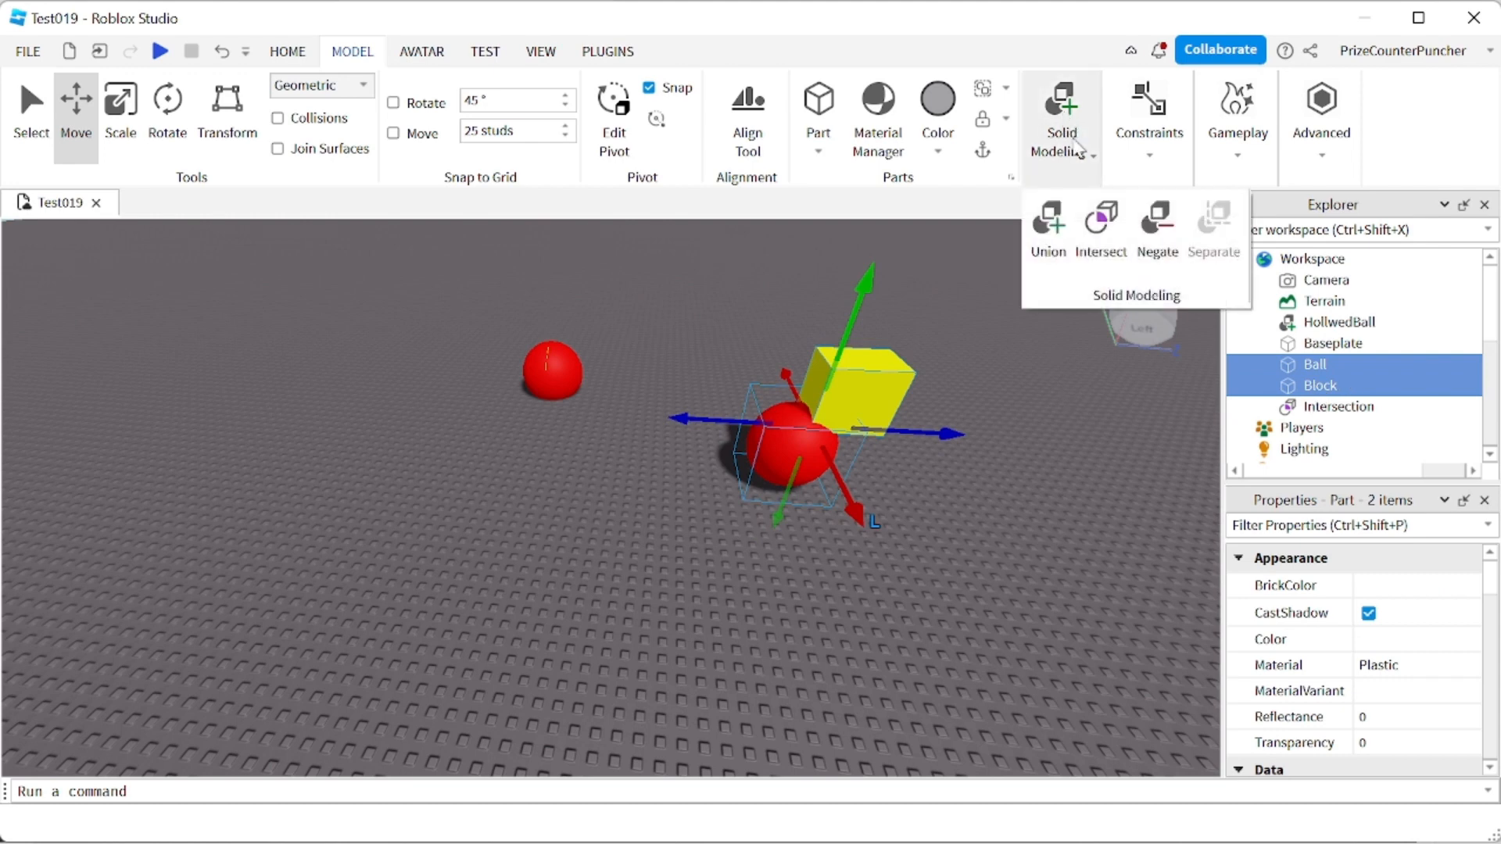
left_click(1052, 234)
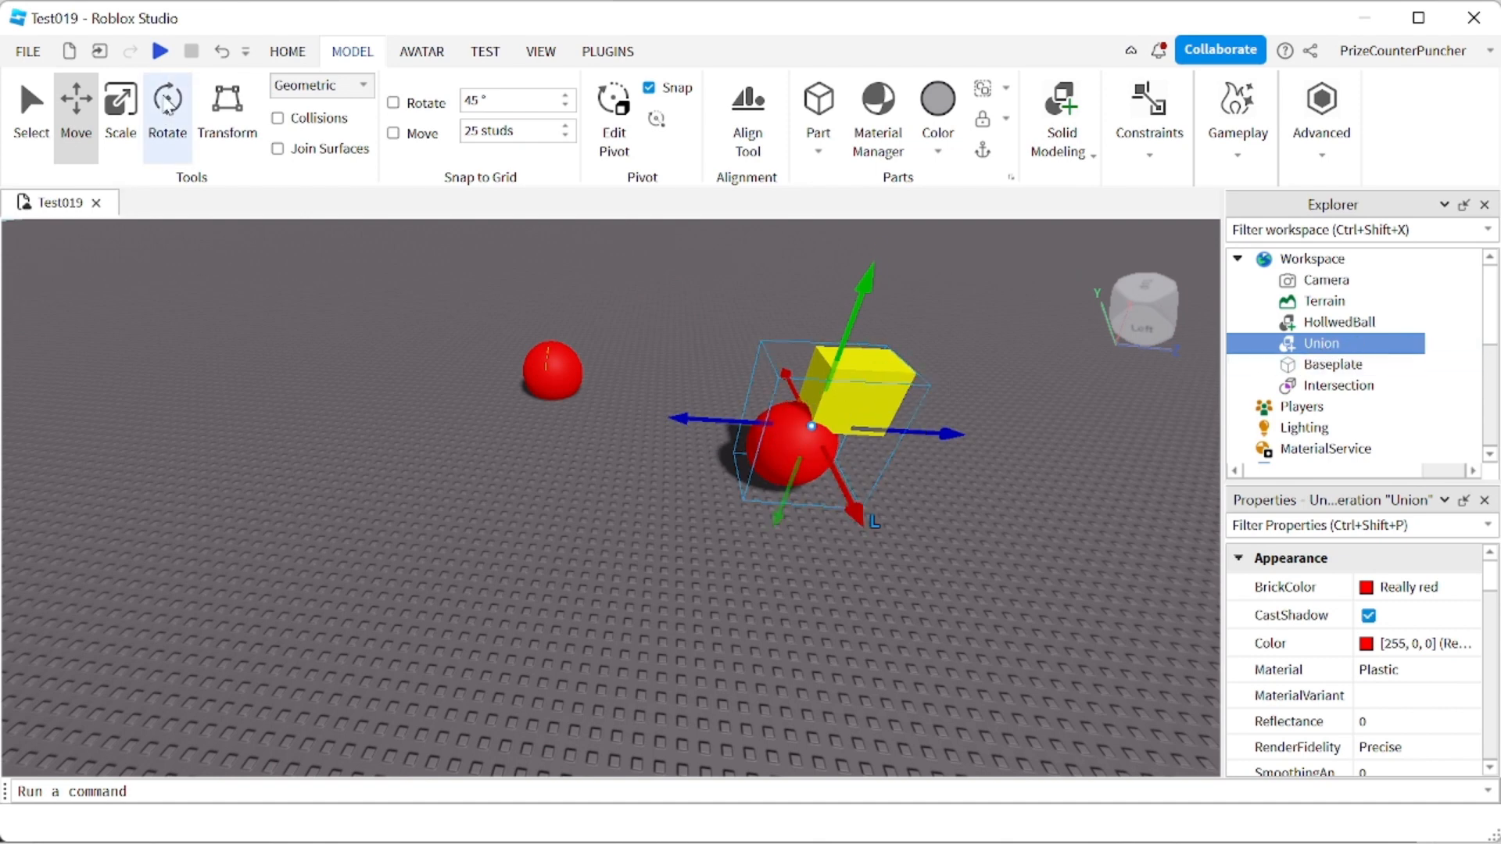
Playtest the place and walk the avatar to the union of ball and block to check how it behaves
left_click(160, 51)
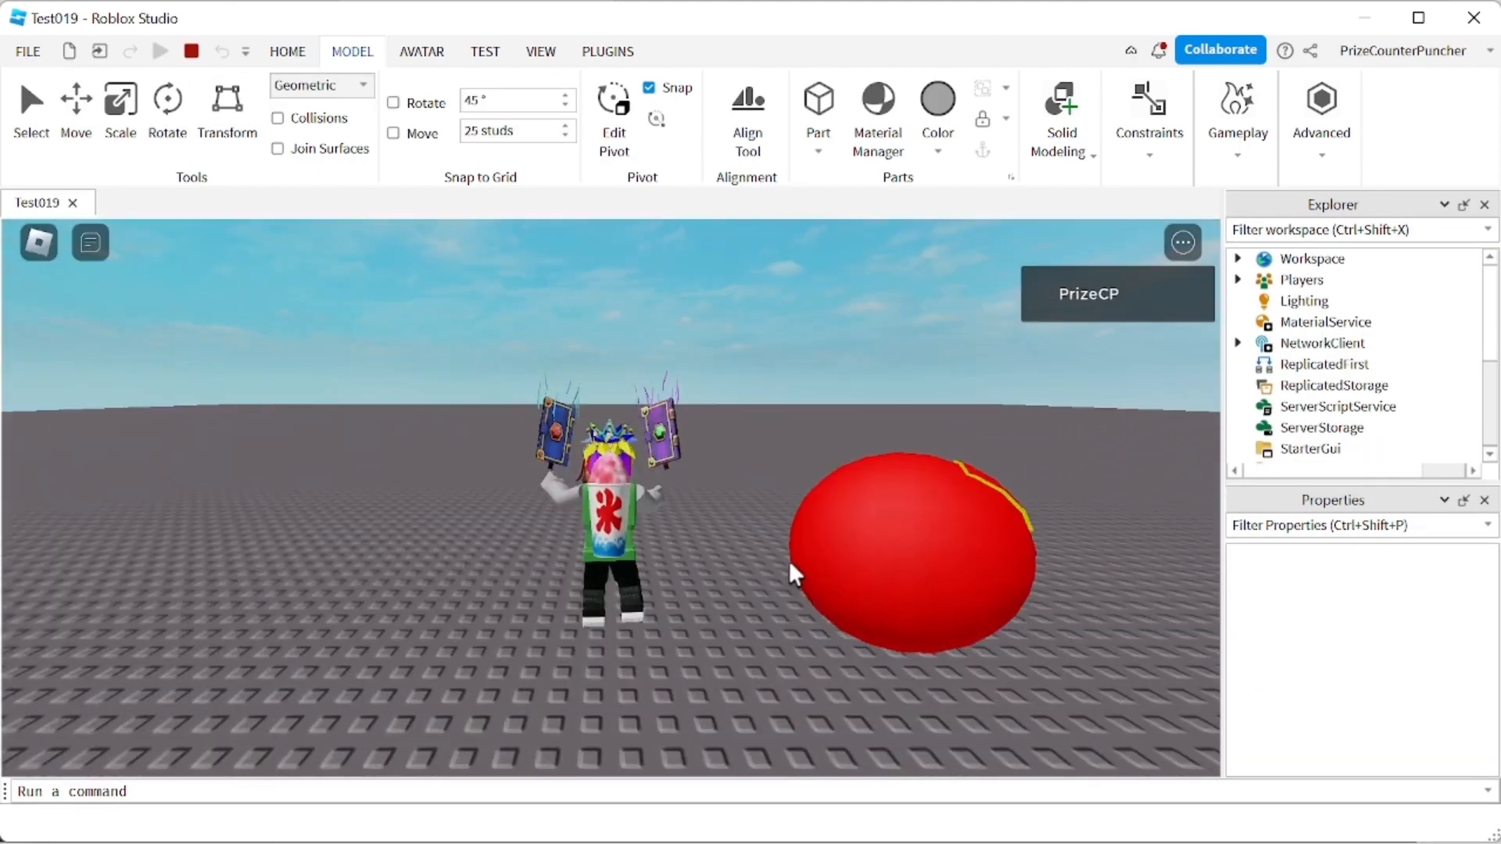
right_click_drag(748, 584, 747, 584)
key("w")
key("d")
key("w")
key("w")
key("w")
key("w")
key("w")
key("w")
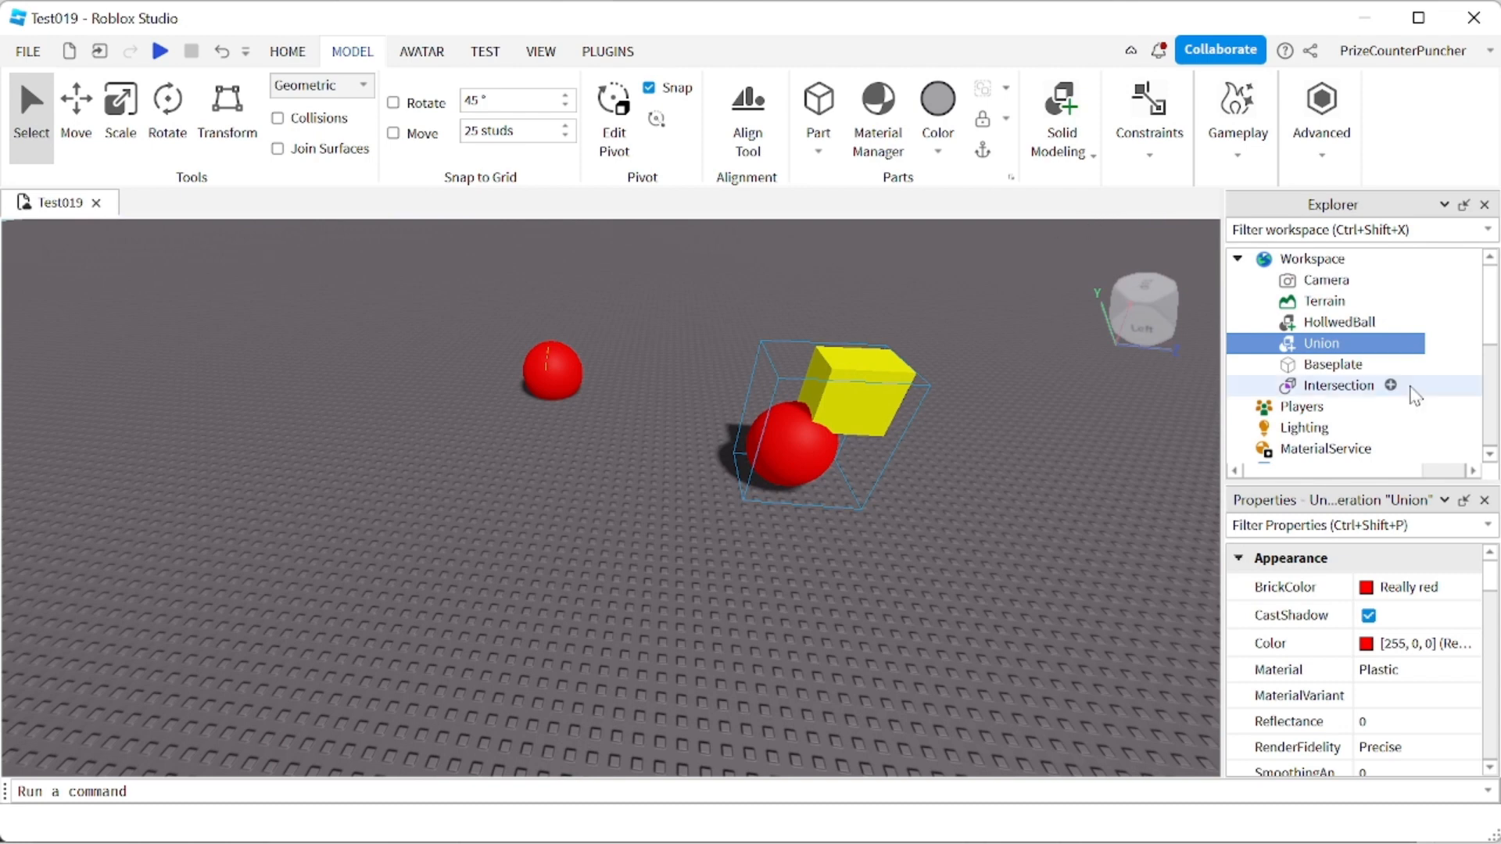
Separate the union back into the individual Ball and Block parts
left_click(1064, 124)
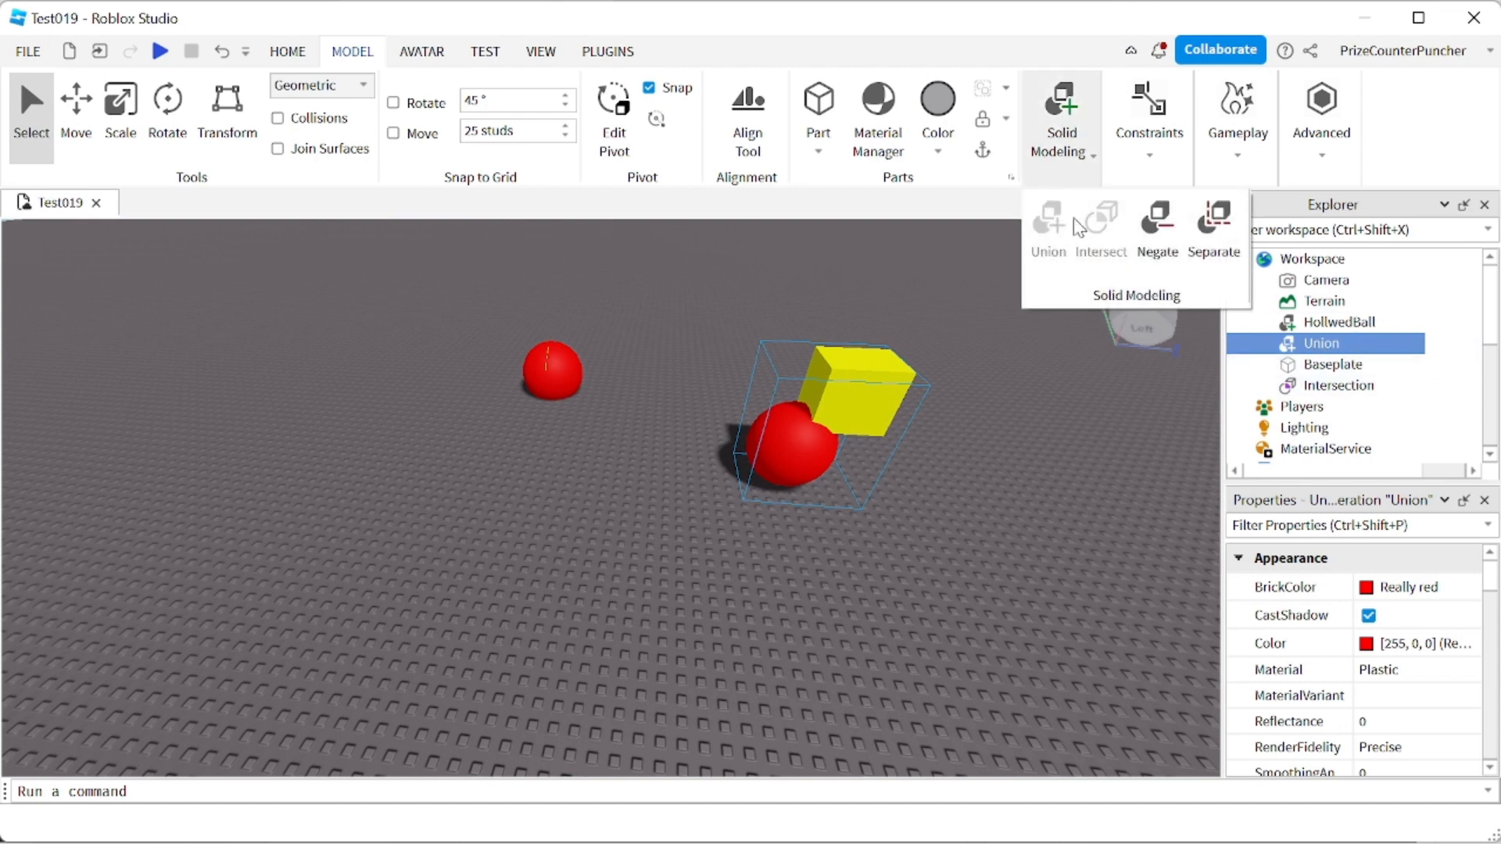
left_click(1214, 227)
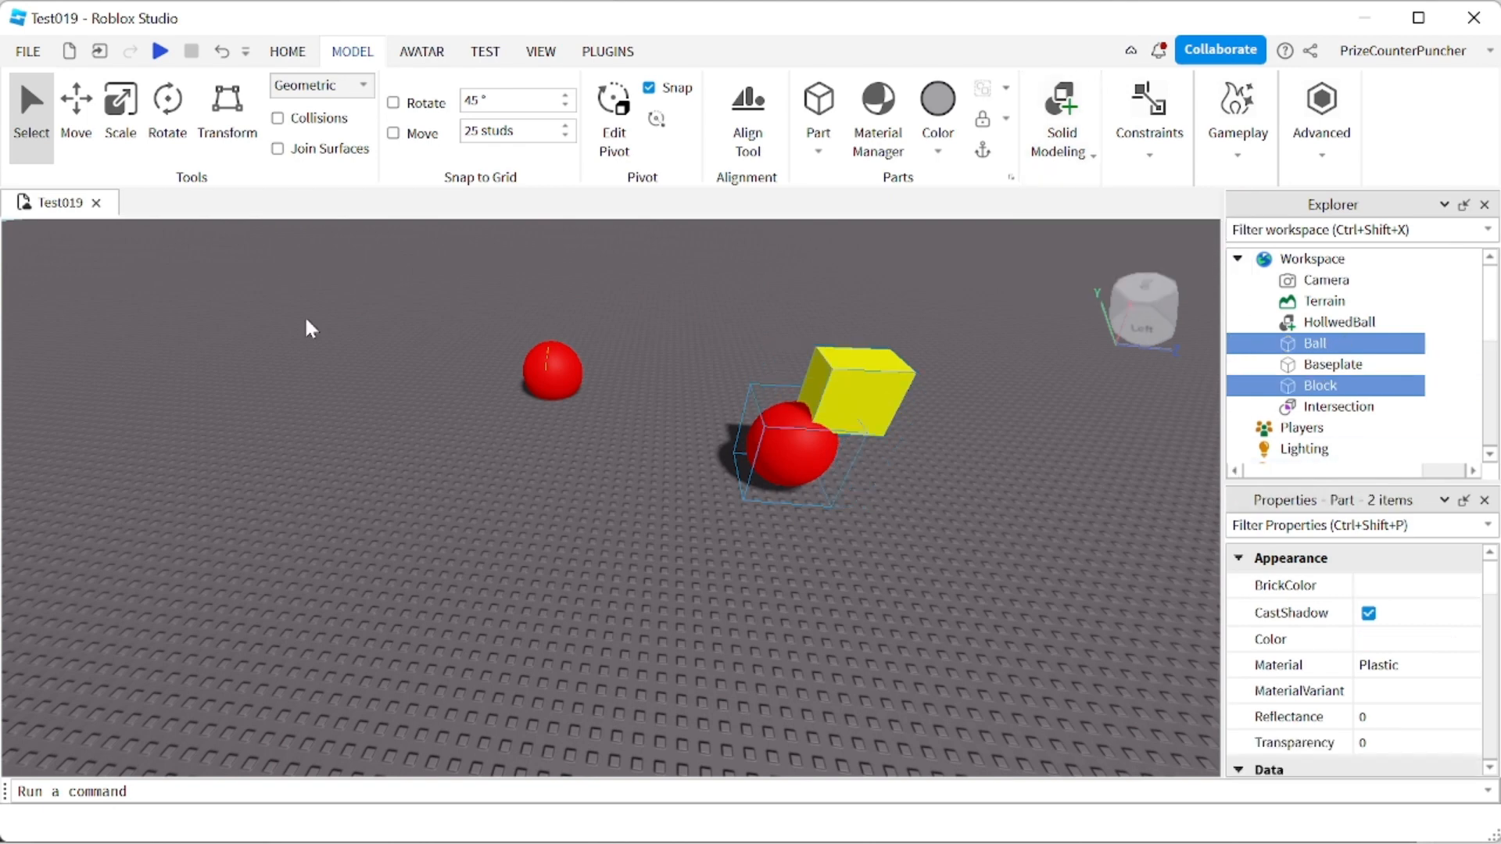
Playtest the place again to check how the separated ball and block behave, and end the test
left_click(160, 51)
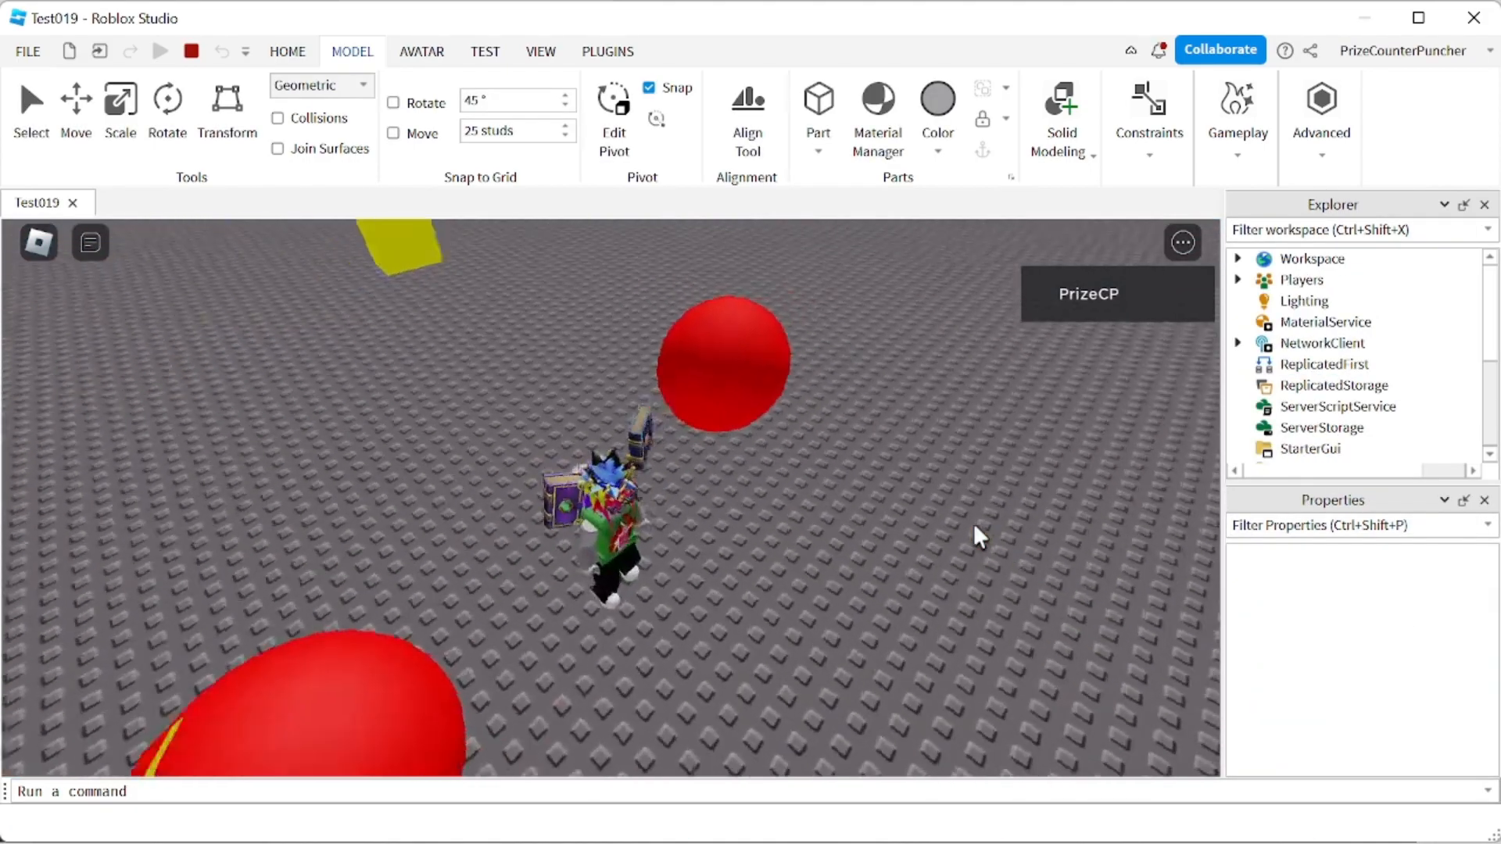
right_click_drag(974, 524, 974, 523)
key("w")
key("w")
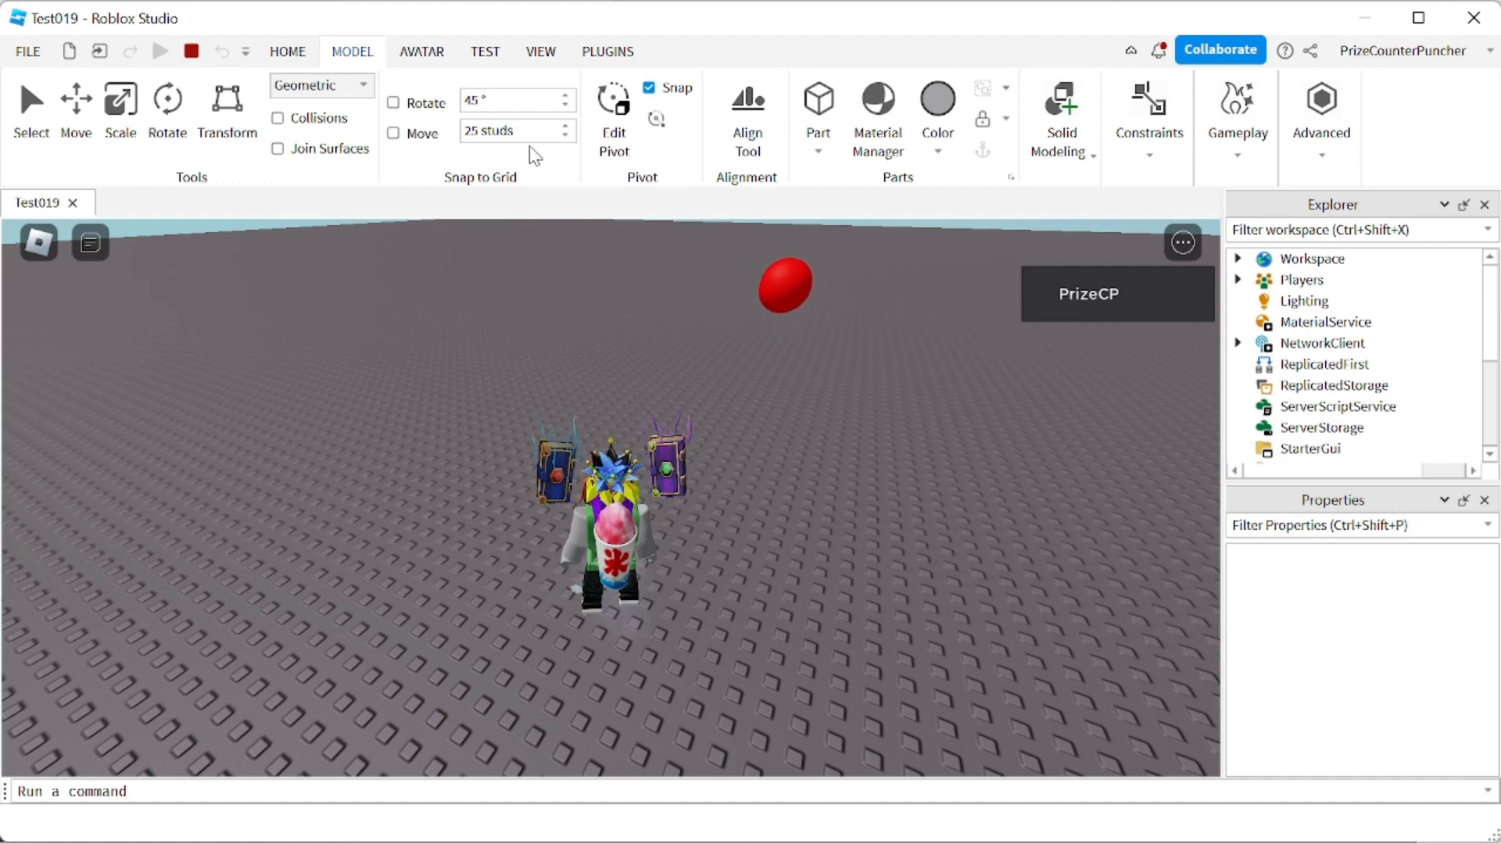
key("shift+F5")
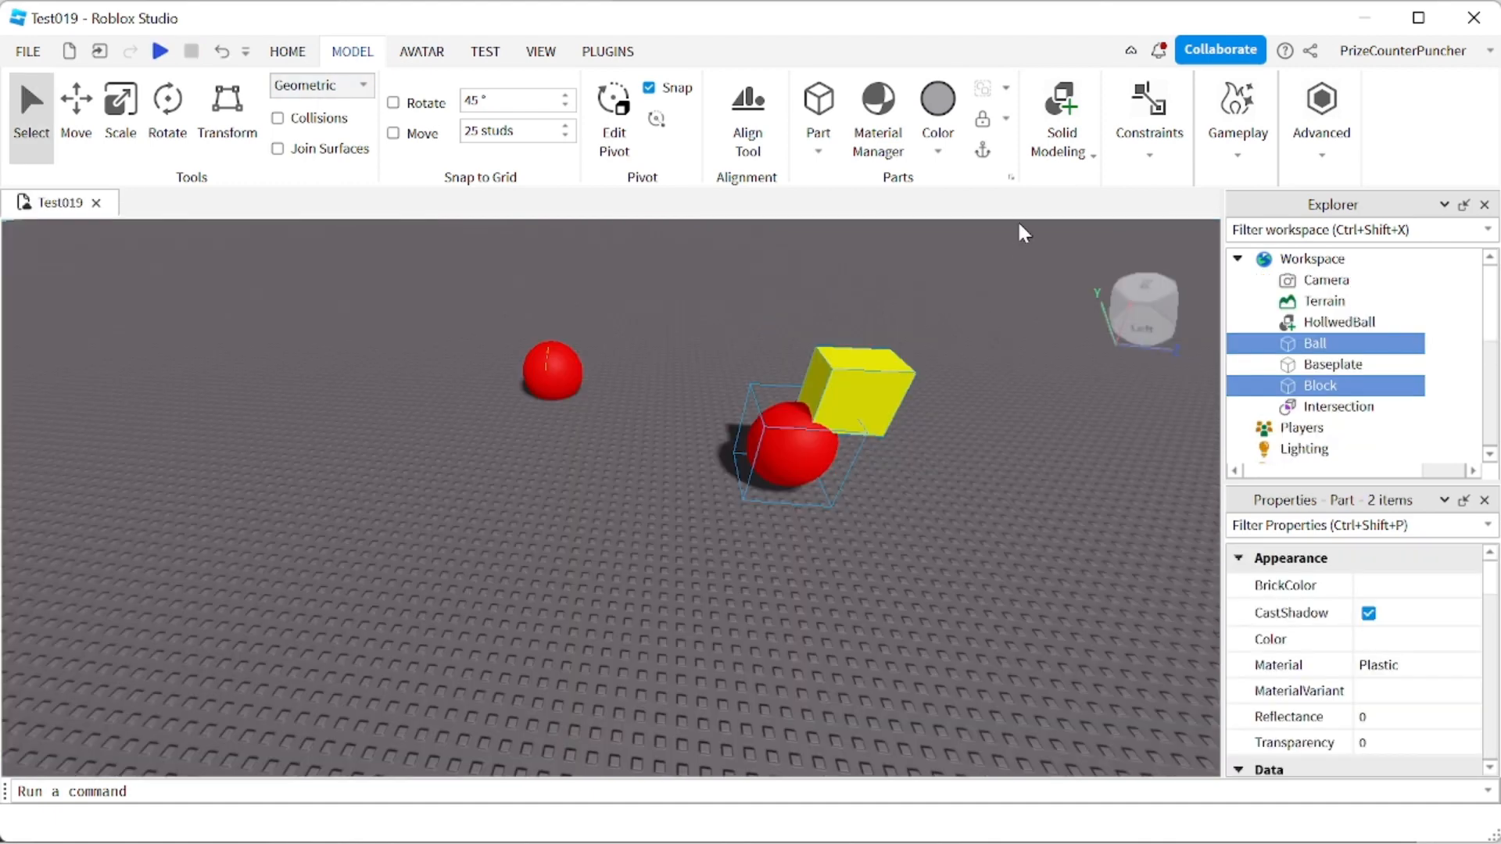
Turn the yellow Block into a negative part with the Negate operation
left_click(1065, 141)
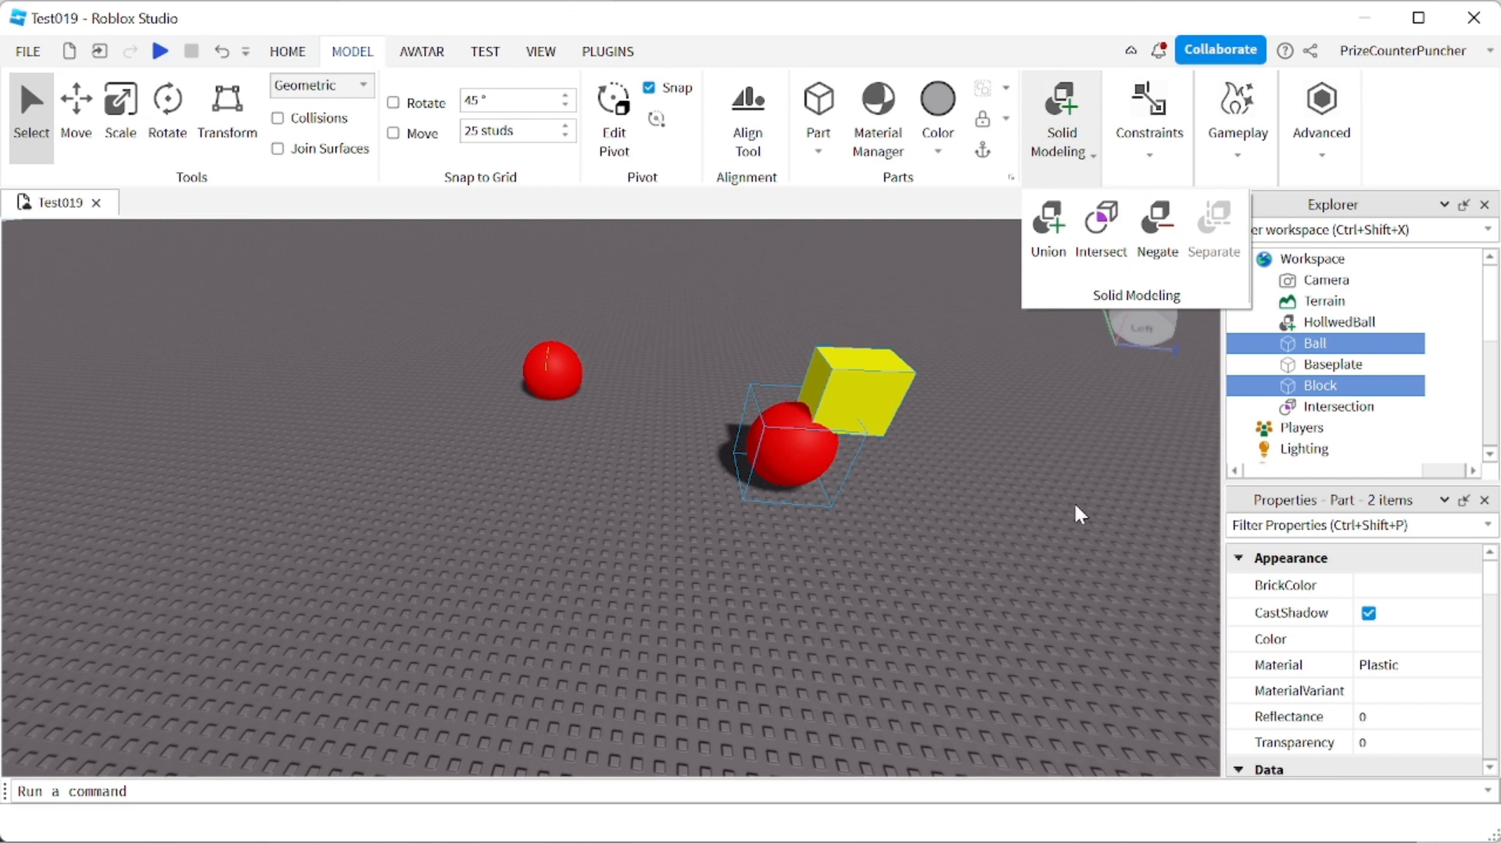
left_click(1161, 431)
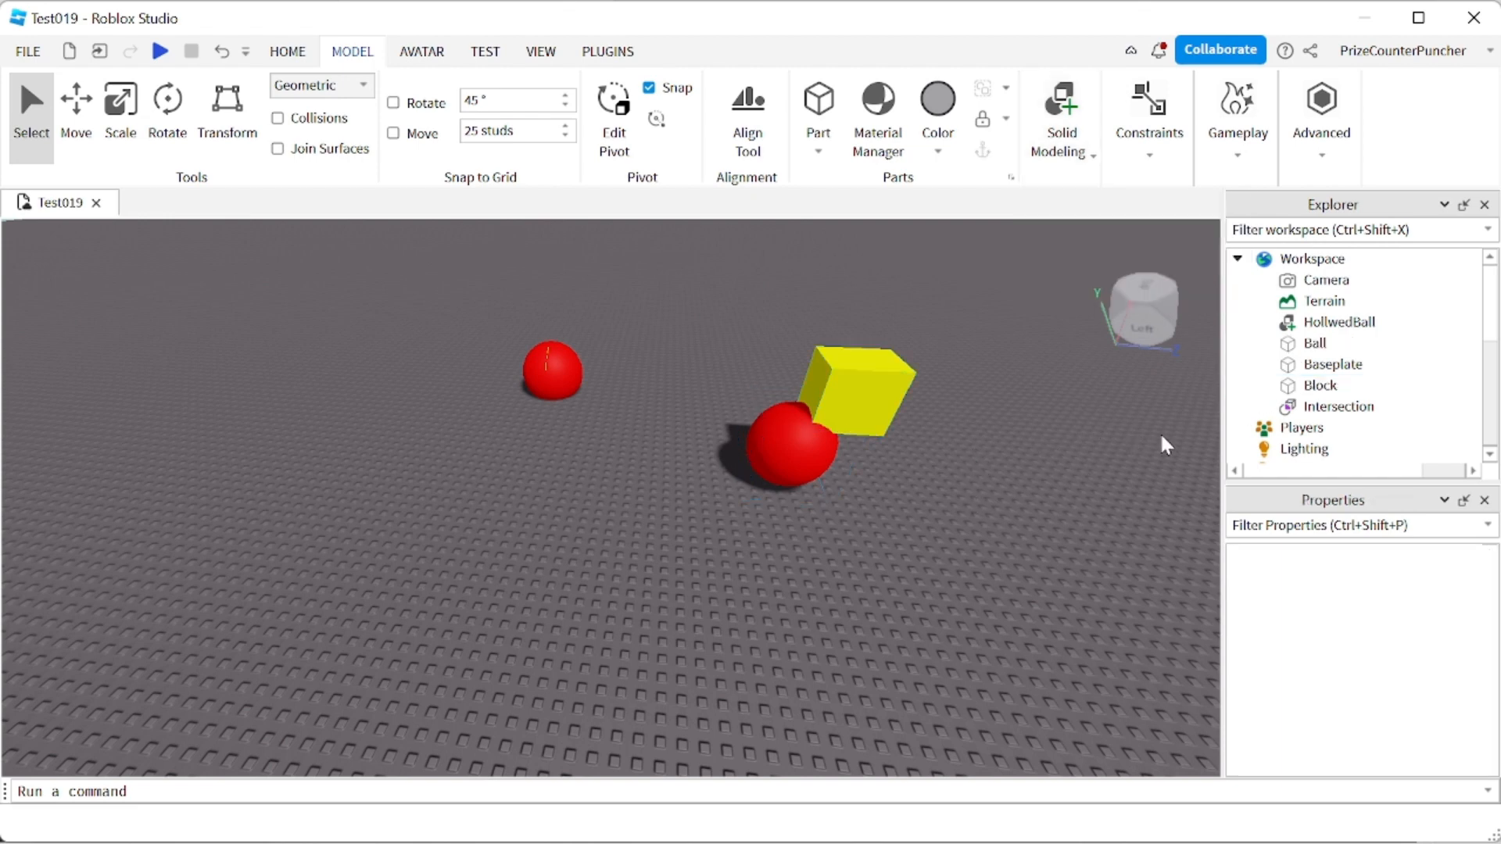
left_click(1329, 386)
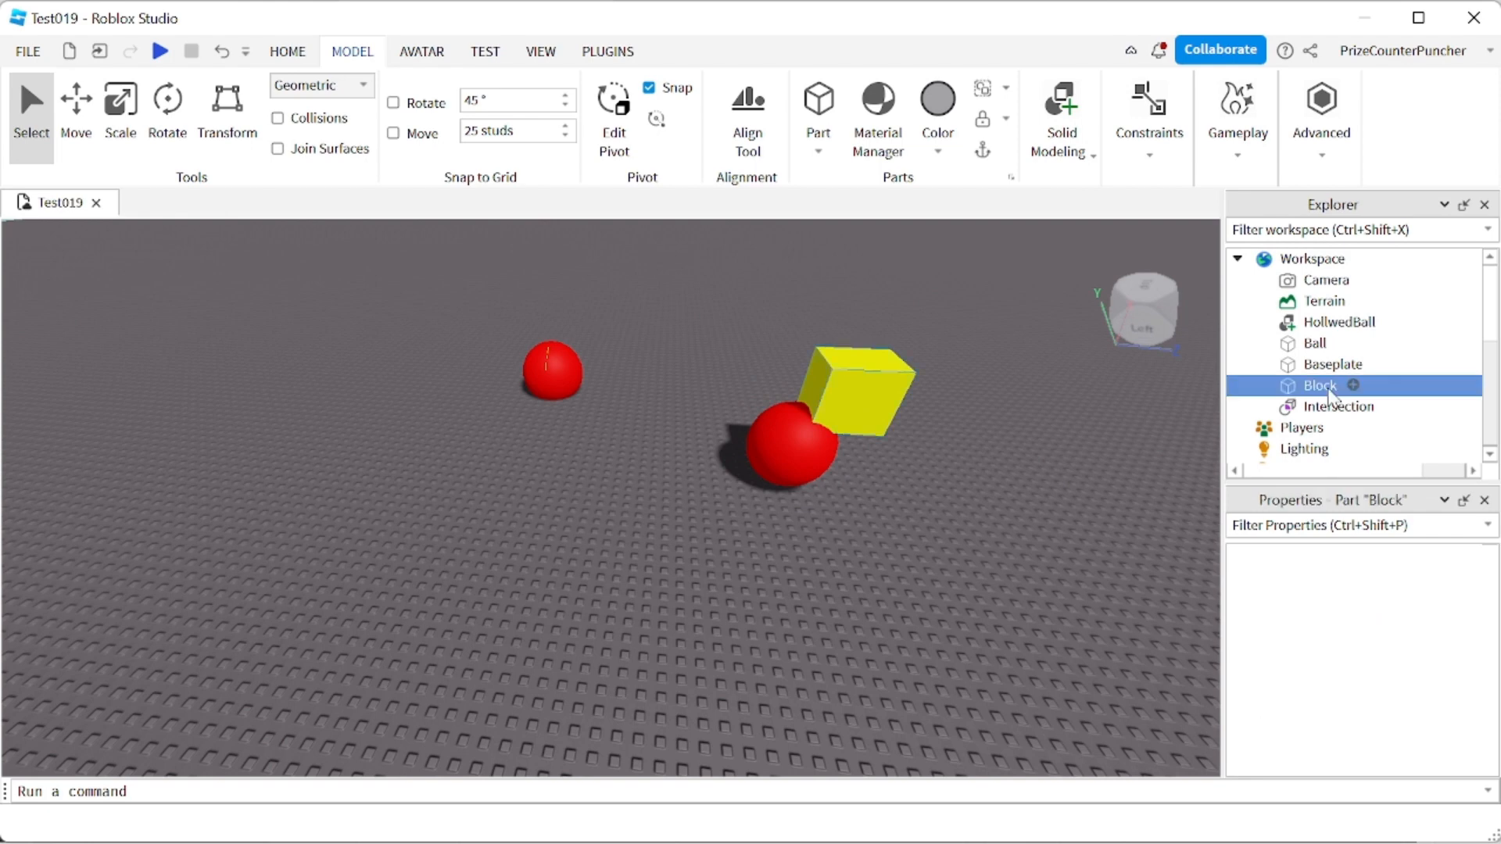
left_click(1069, 150)
left_click(1144, 228)
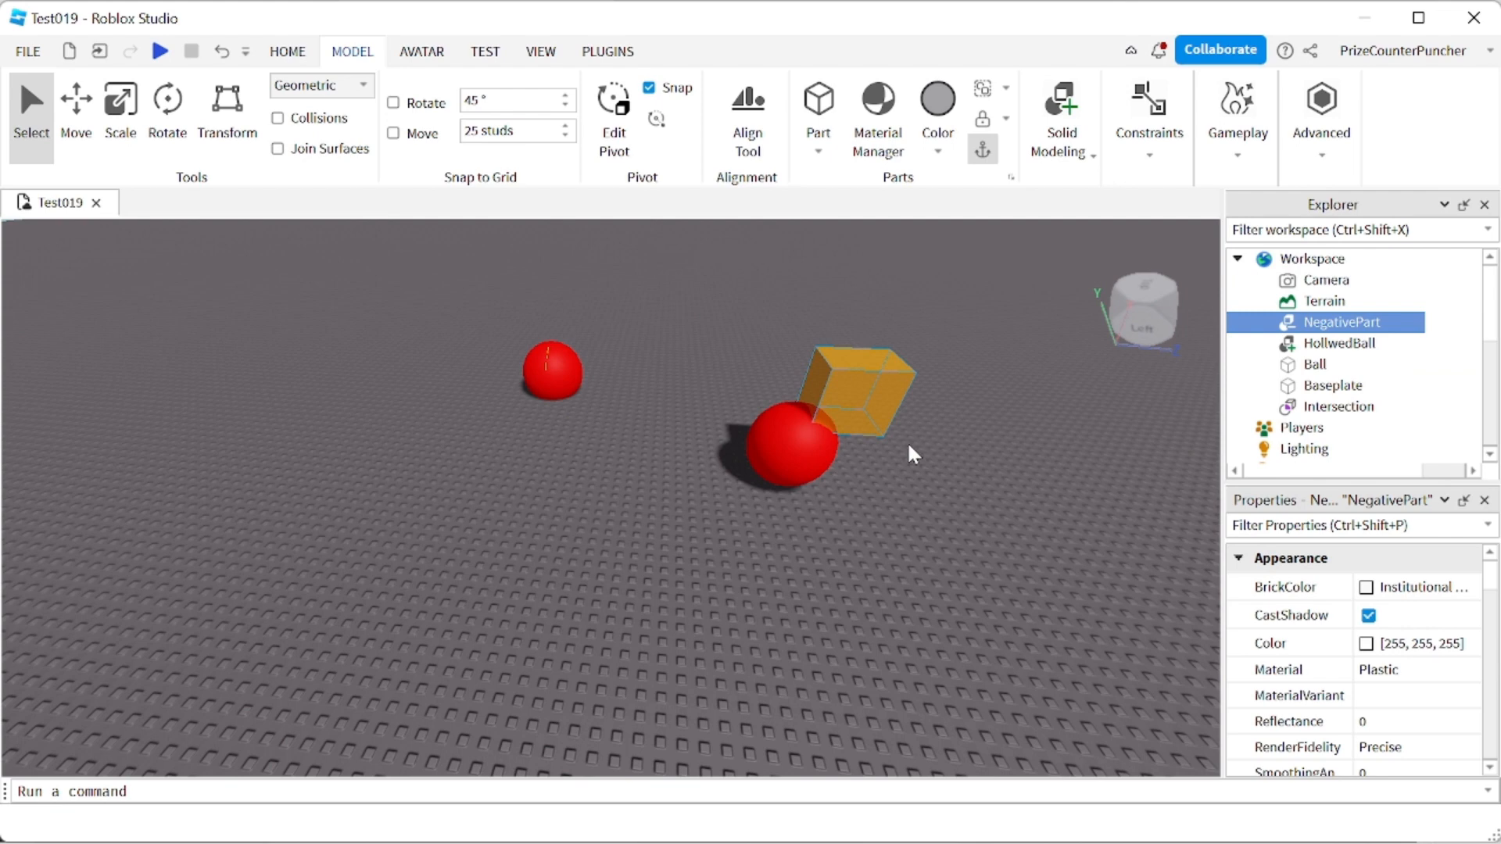
Cut the block's shape out of the Ball by uniting it with the NegativePart, and inspect the cut from several sides
left_click(1317, 366, "ctrl")
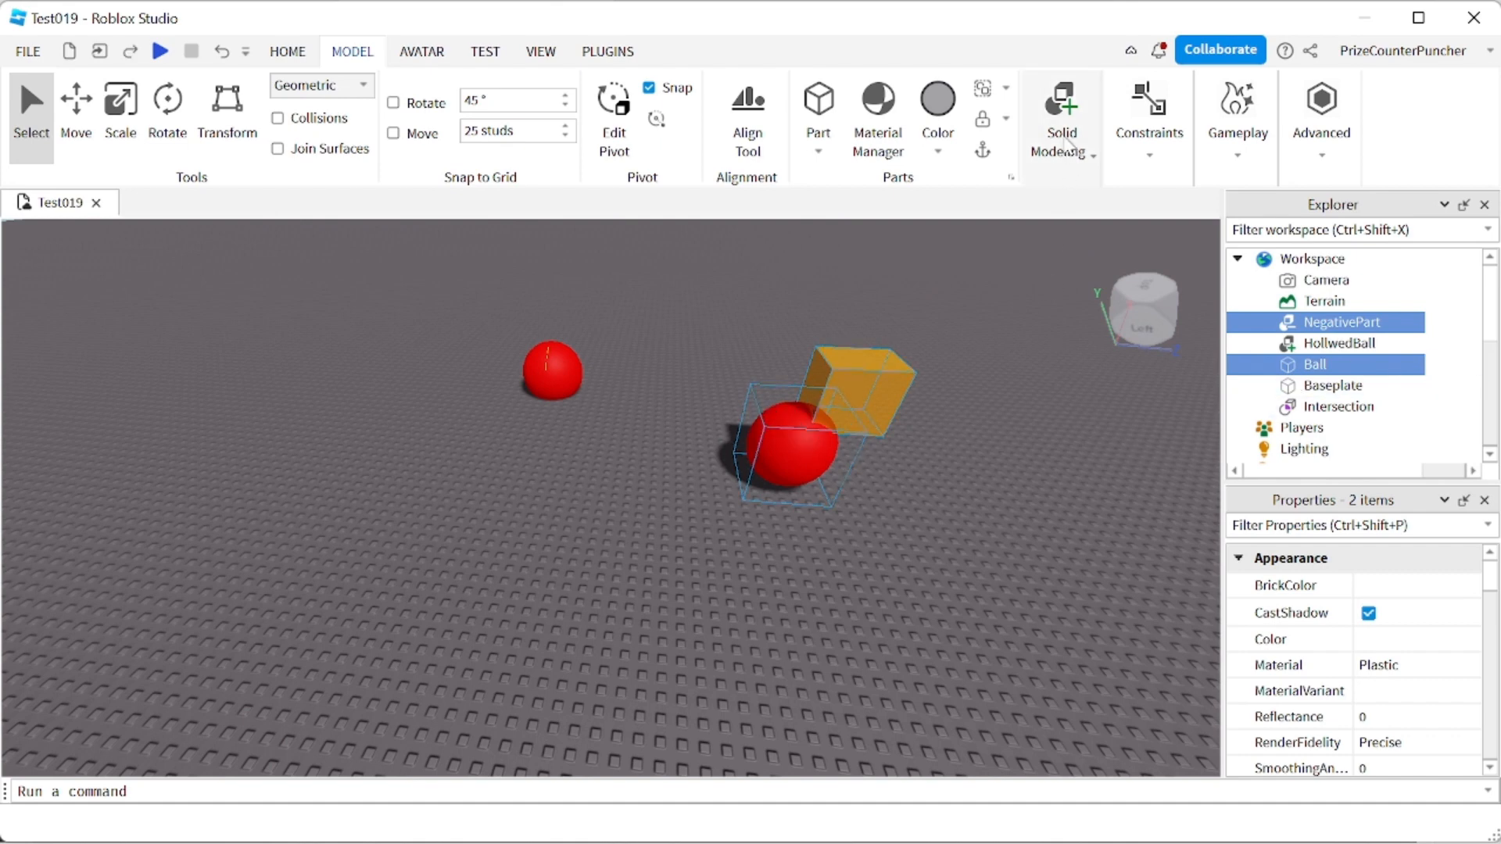
left_click(1068, 149)
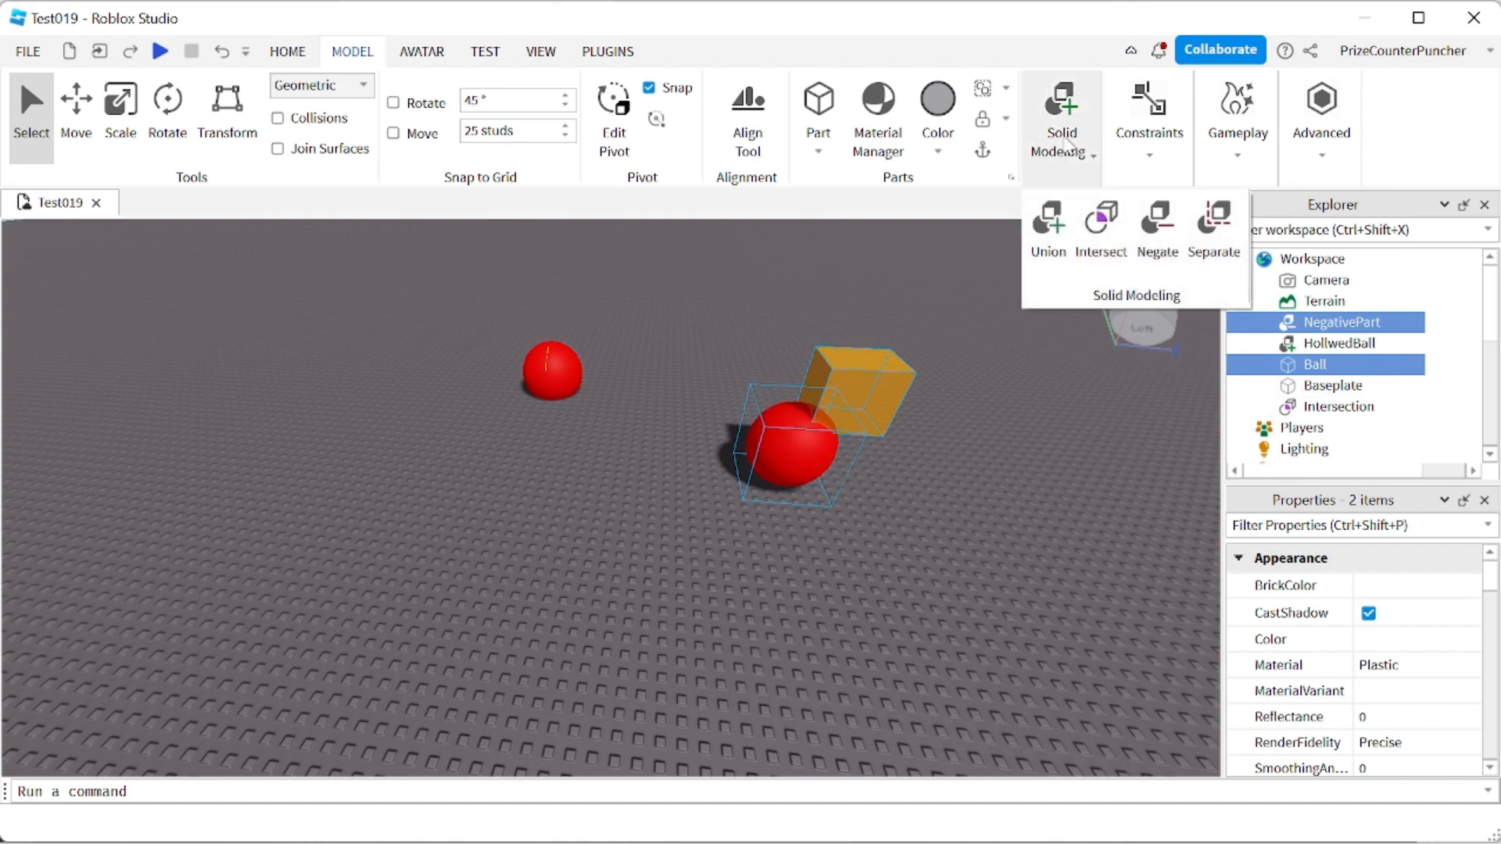
left_click(1051, 247)
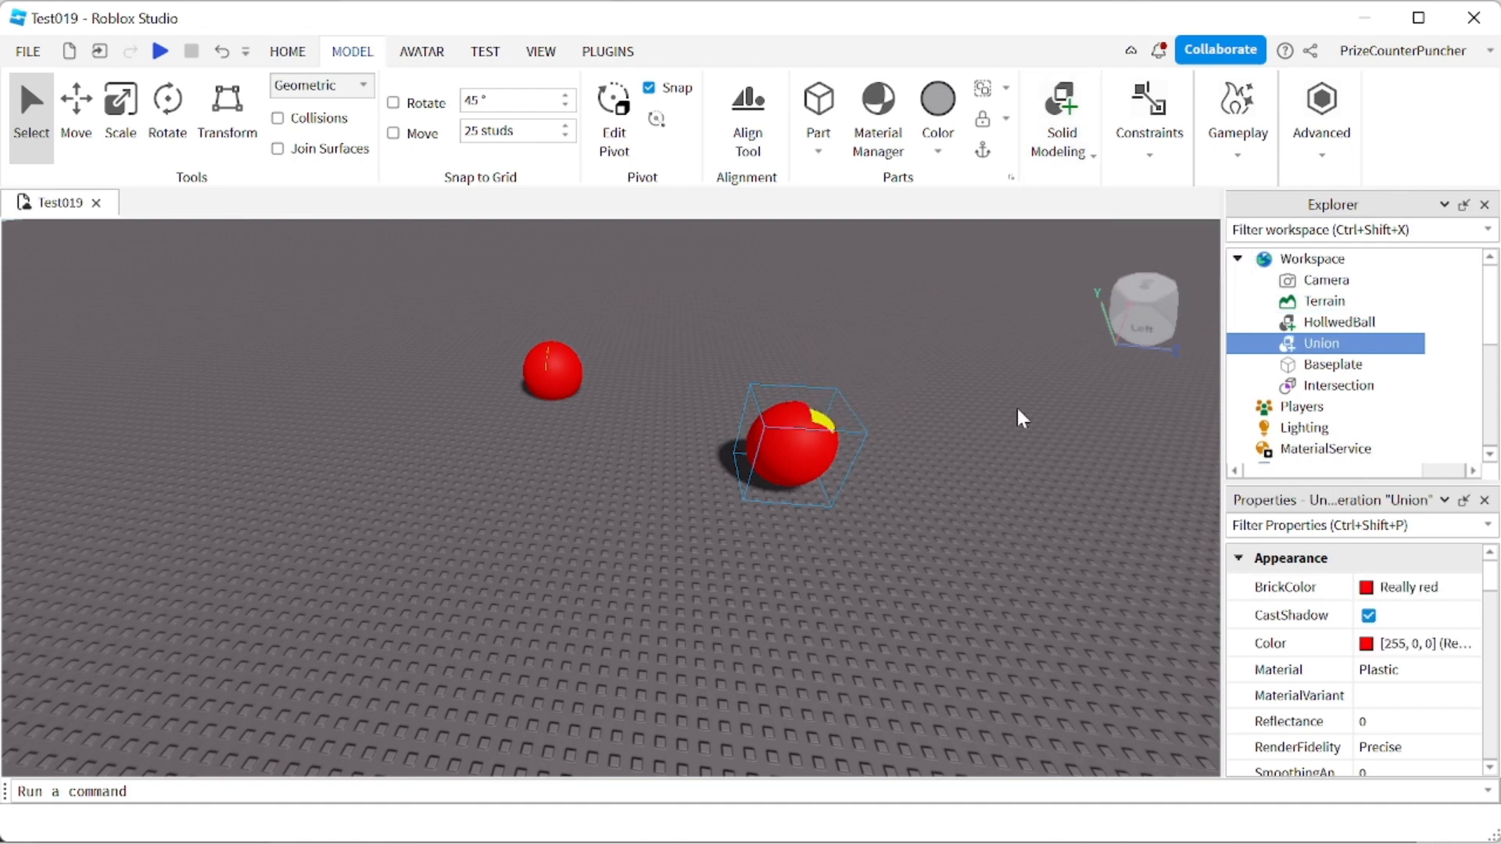
key("e")
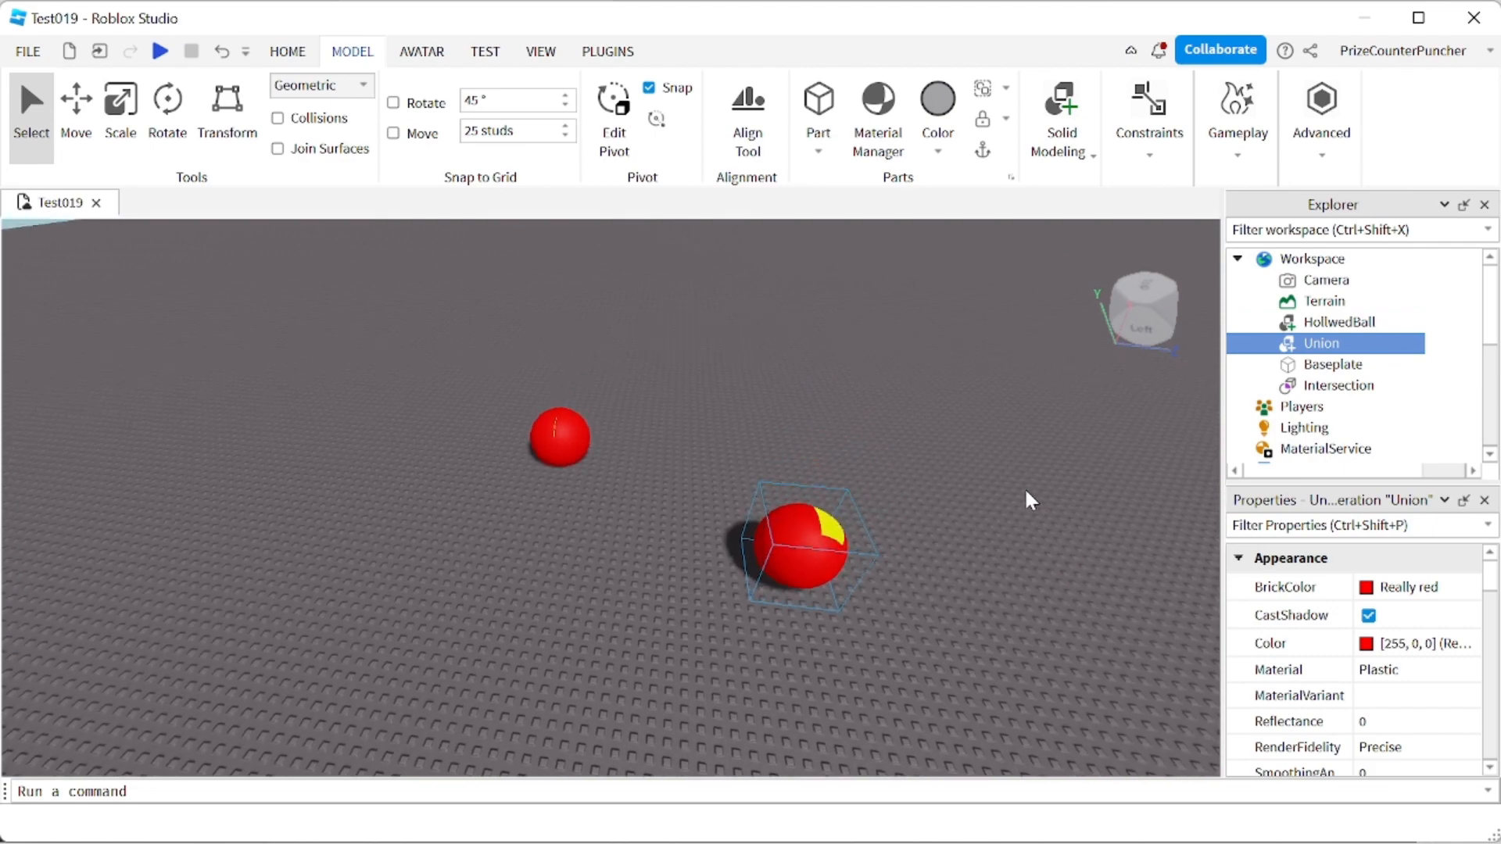
right_click_drag(1026, 491, 1026, 492)
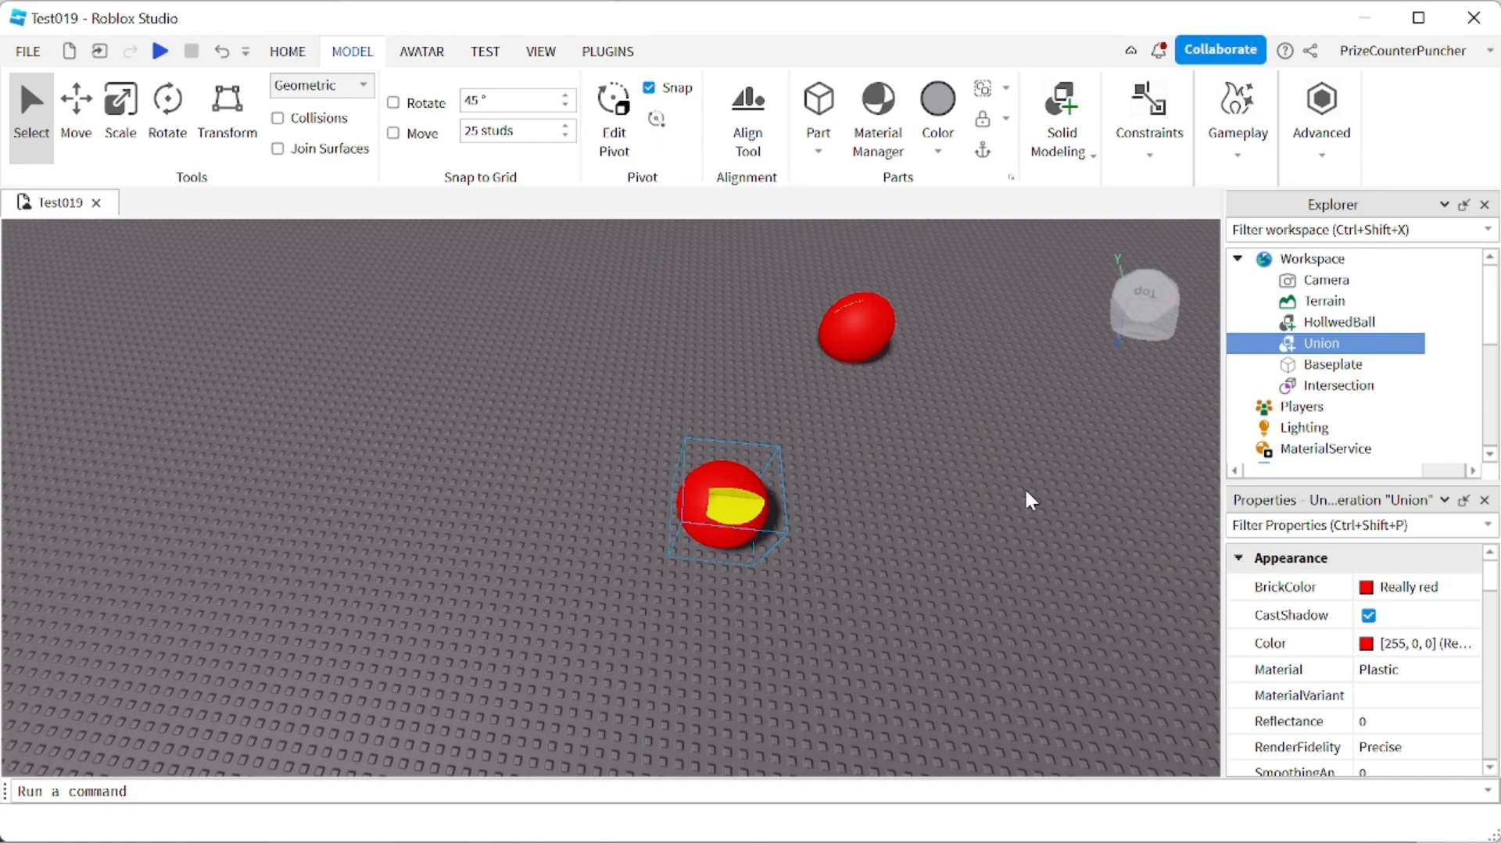
right_click_drag(1025, 490, 1027, 491)
key("w")
key("d")
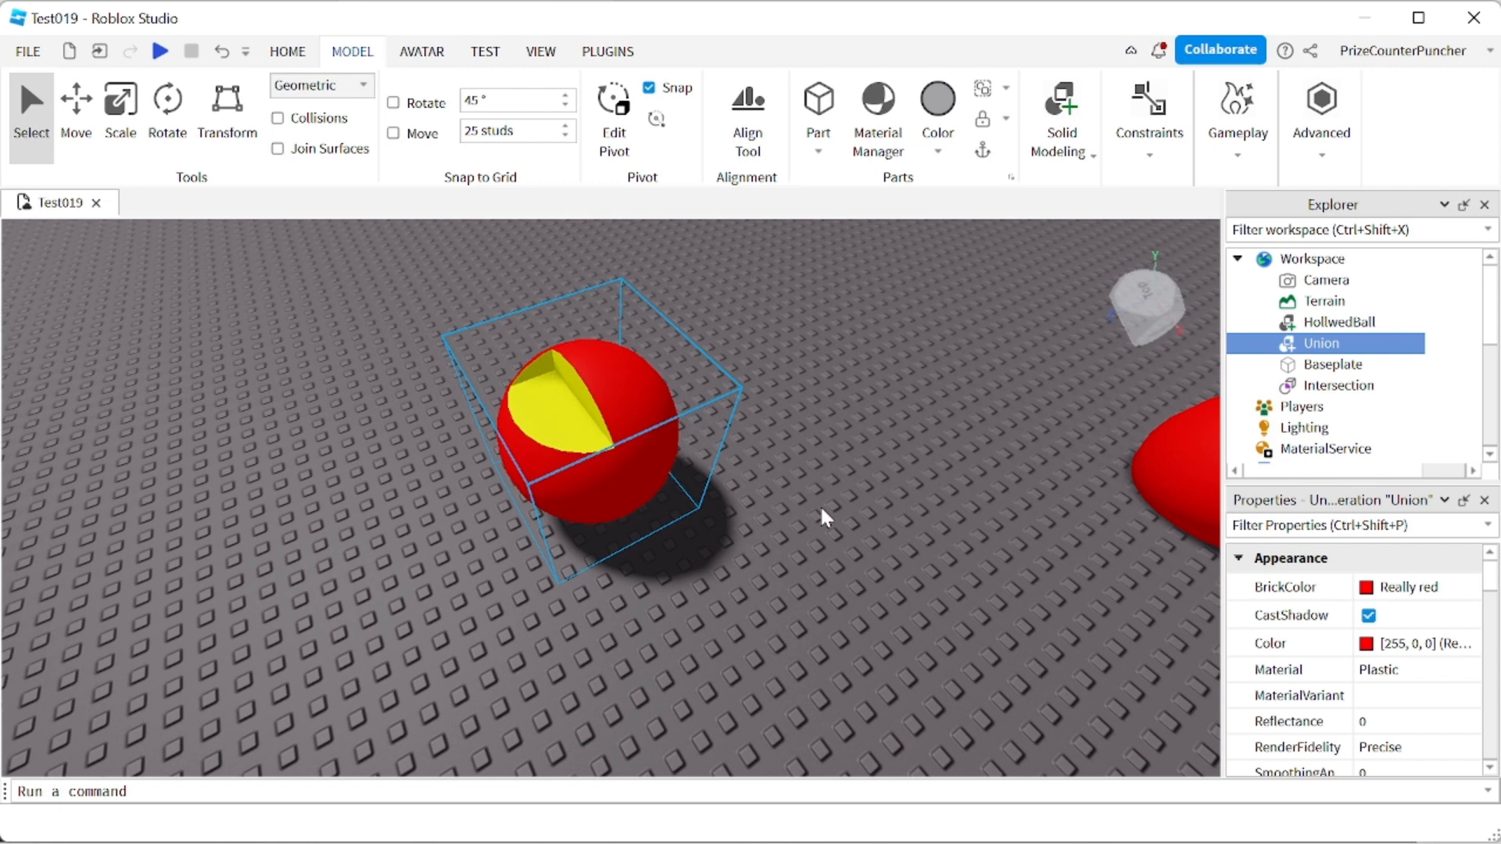
Duplicate the cut ball union in the workspace
left_click(1060, 141)
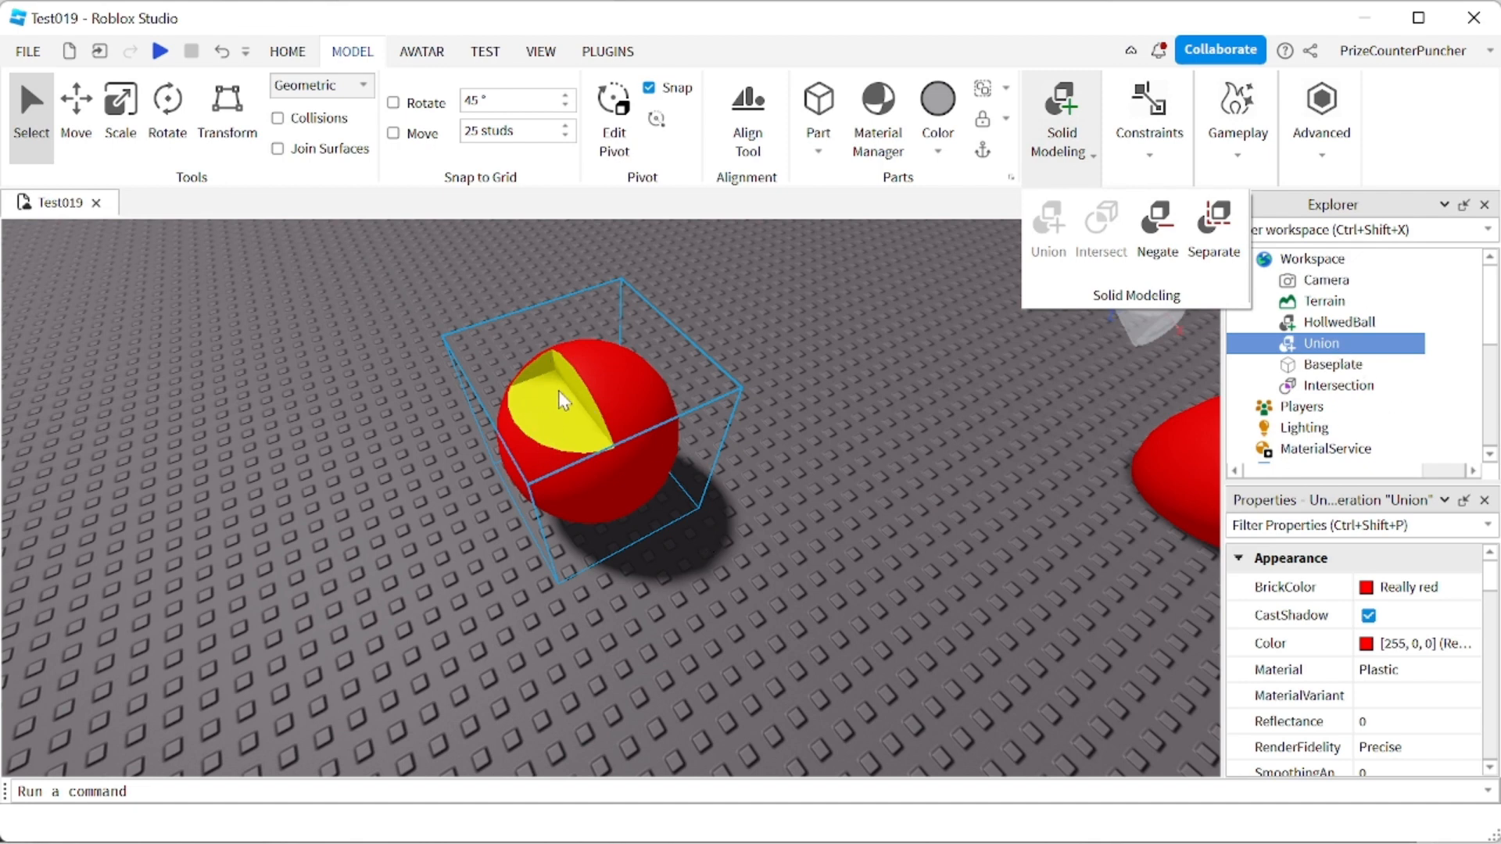
right_click(1337, 347)
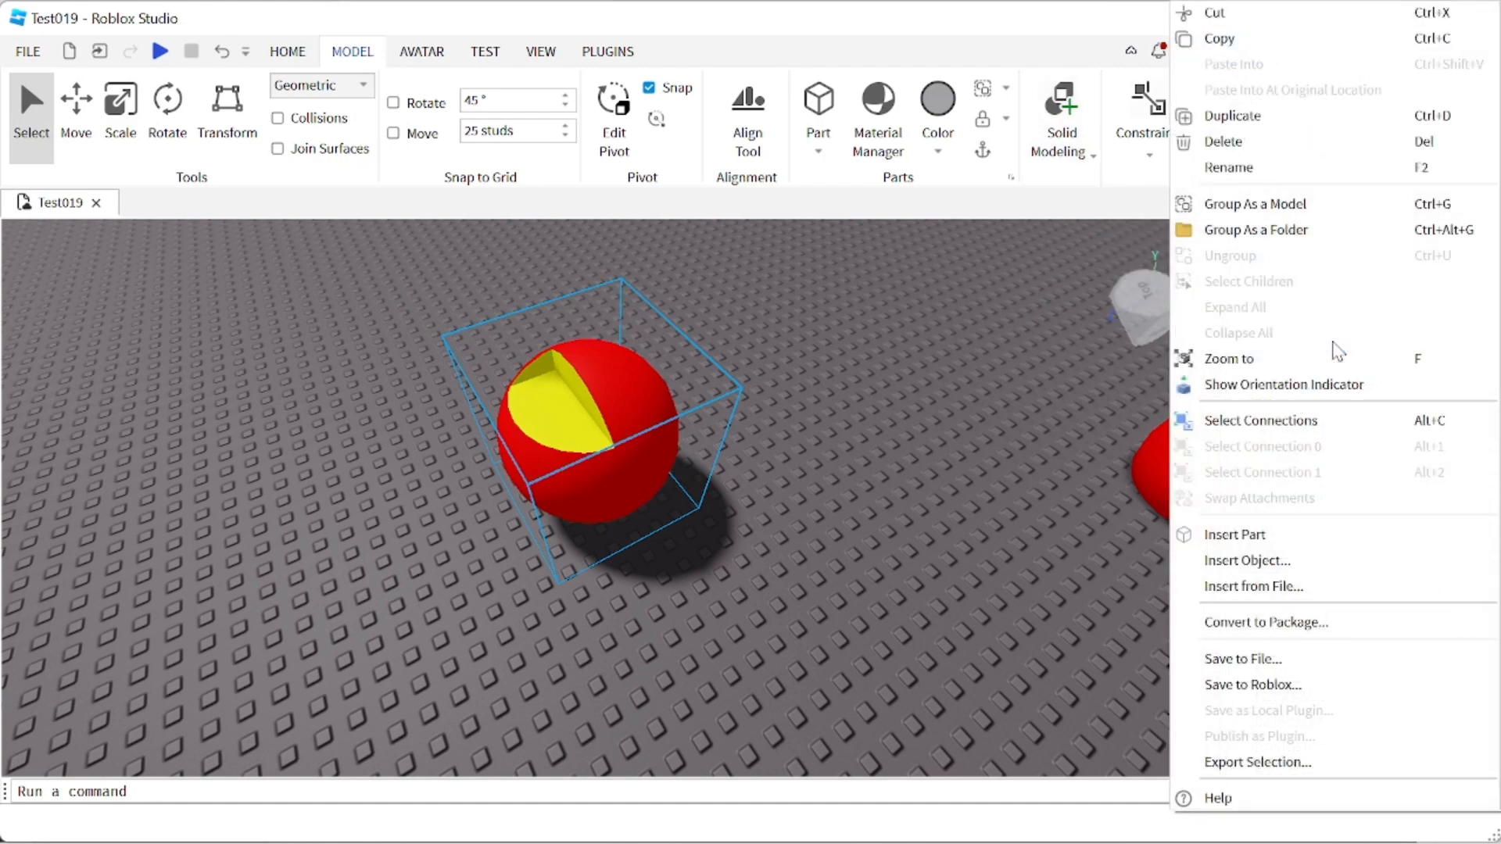
left_click(1232, 117)
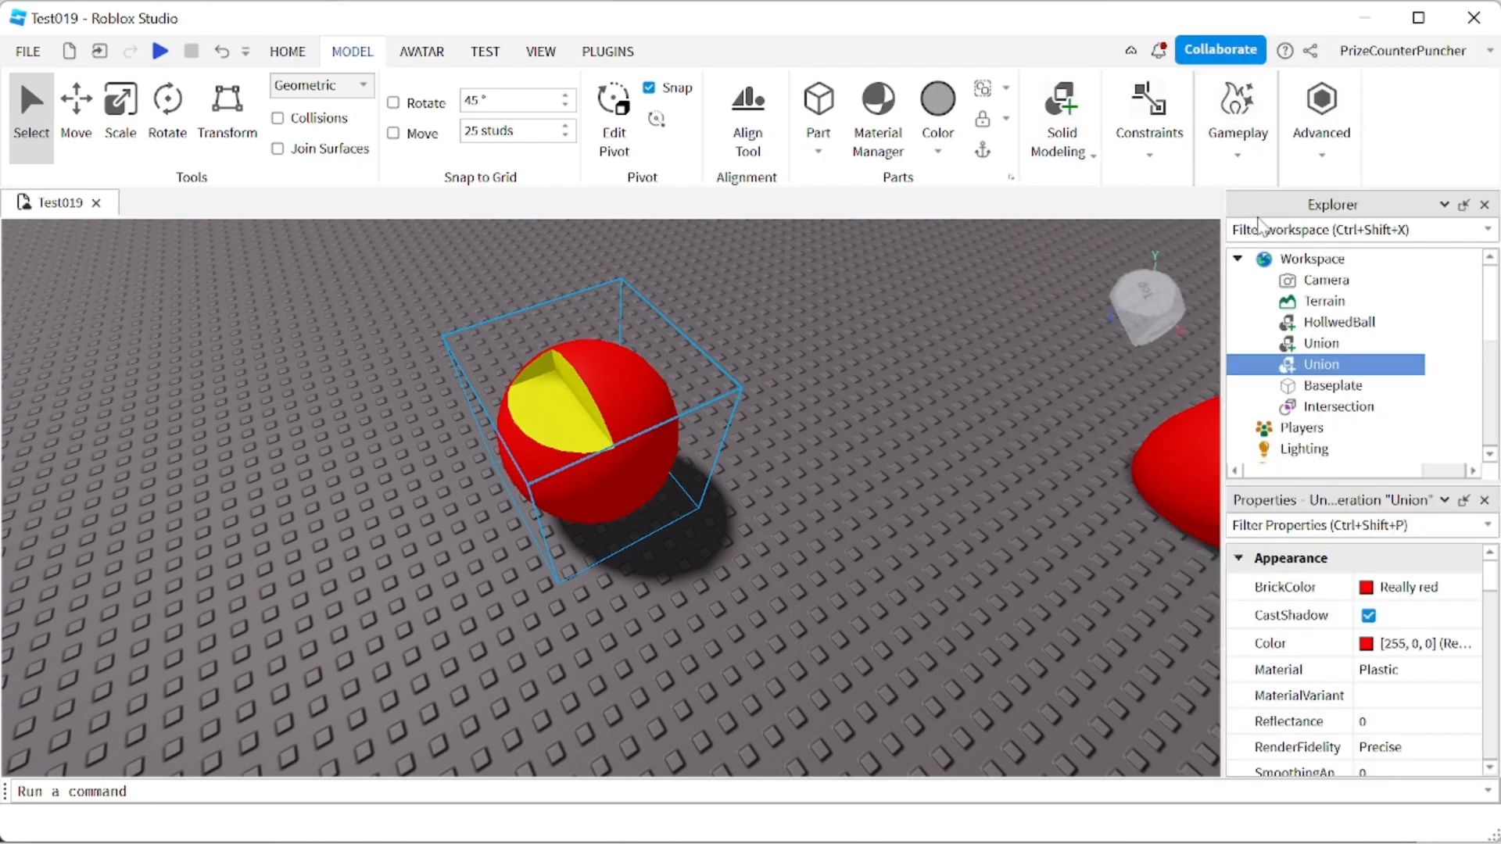
Rename the first of the two cut ball unions as HoleInBall
left_click(1325, 344)
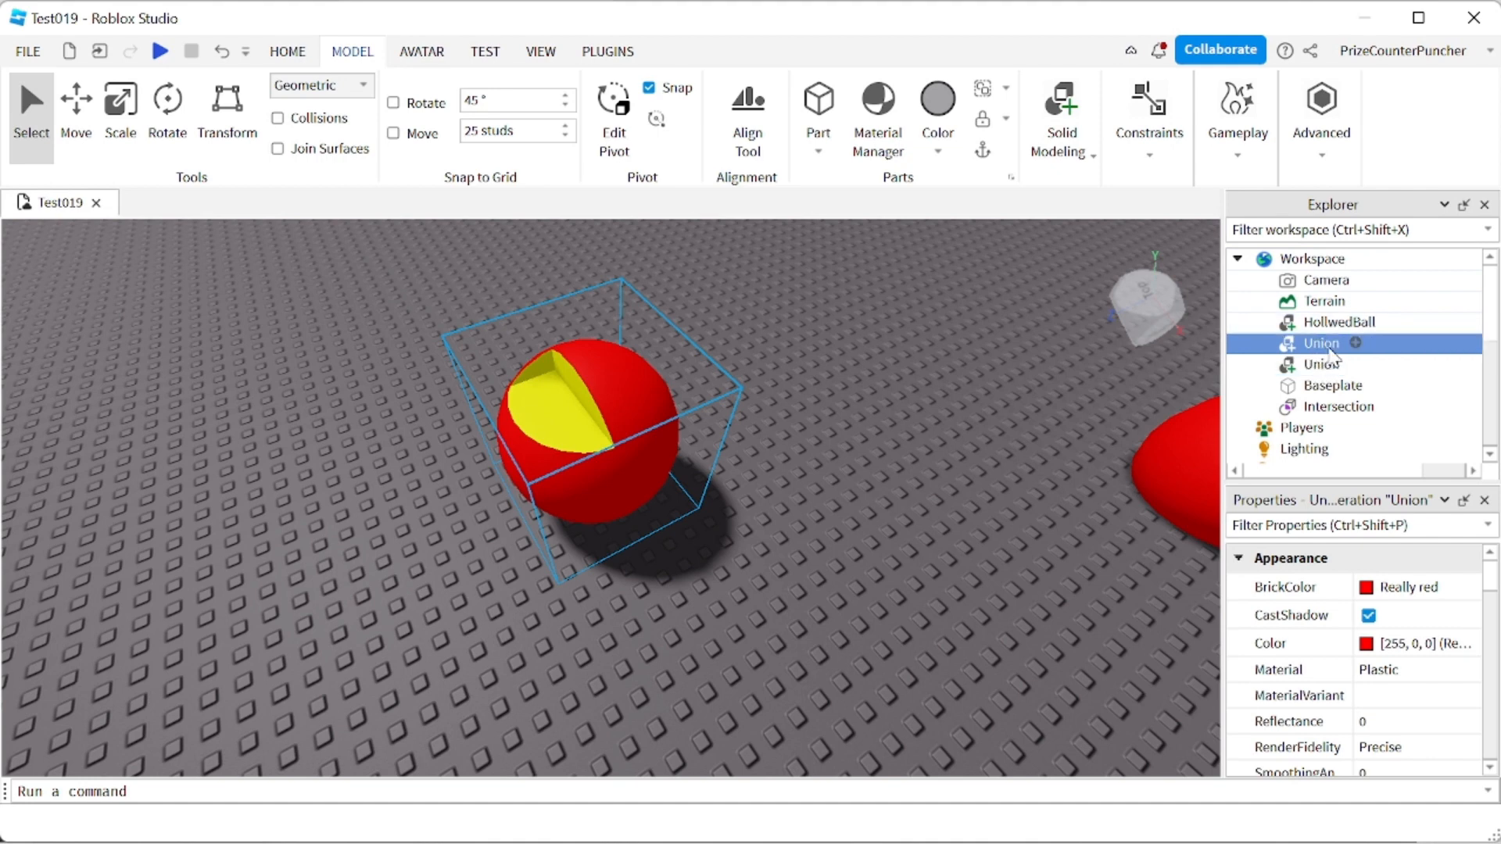
left_click(1329, 350)
type("Hole")
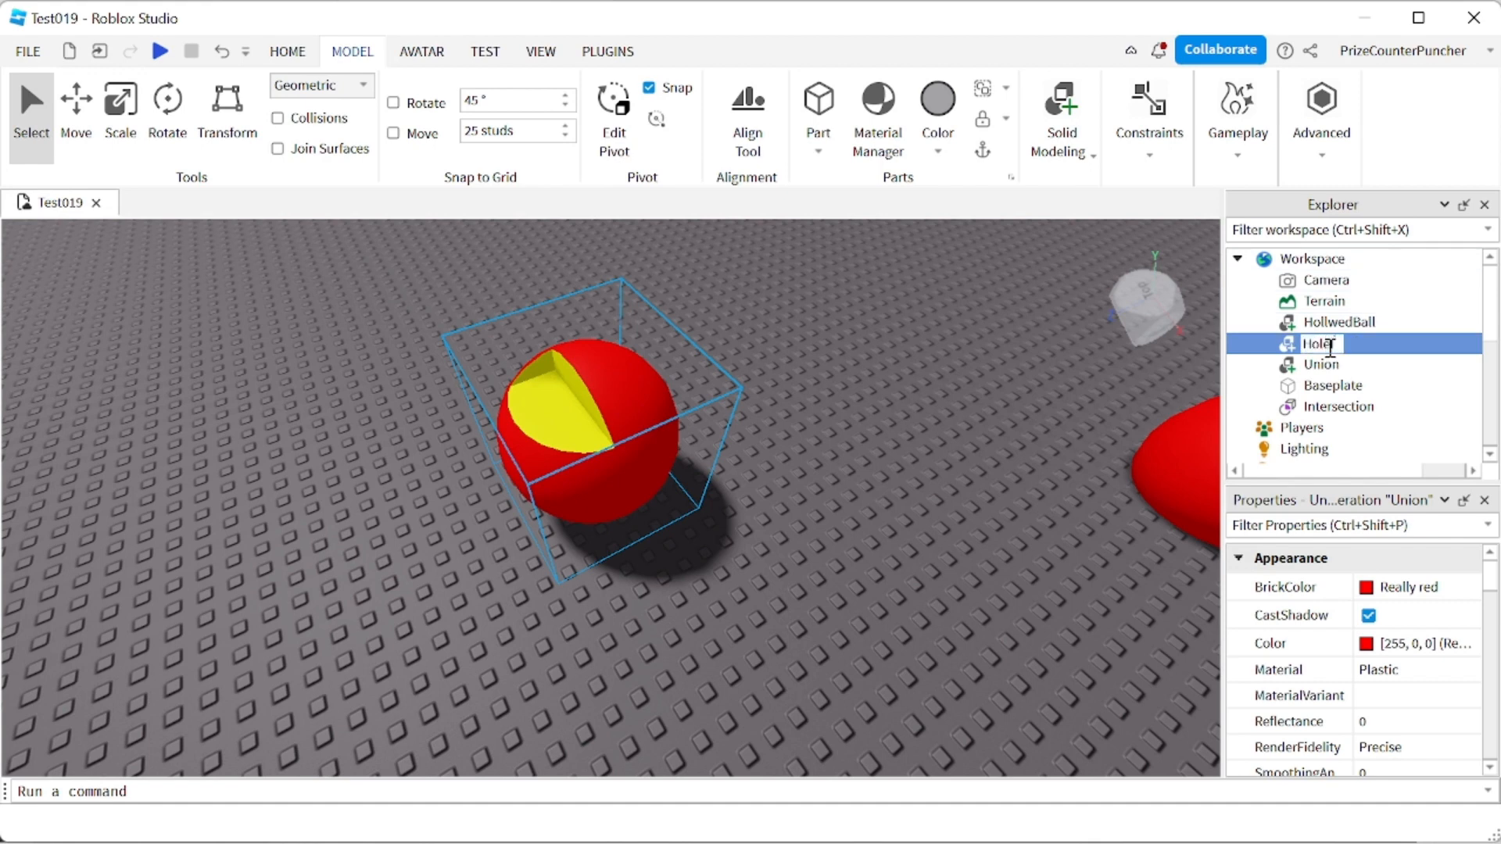
type("InBall")
left_click(1034, 438)
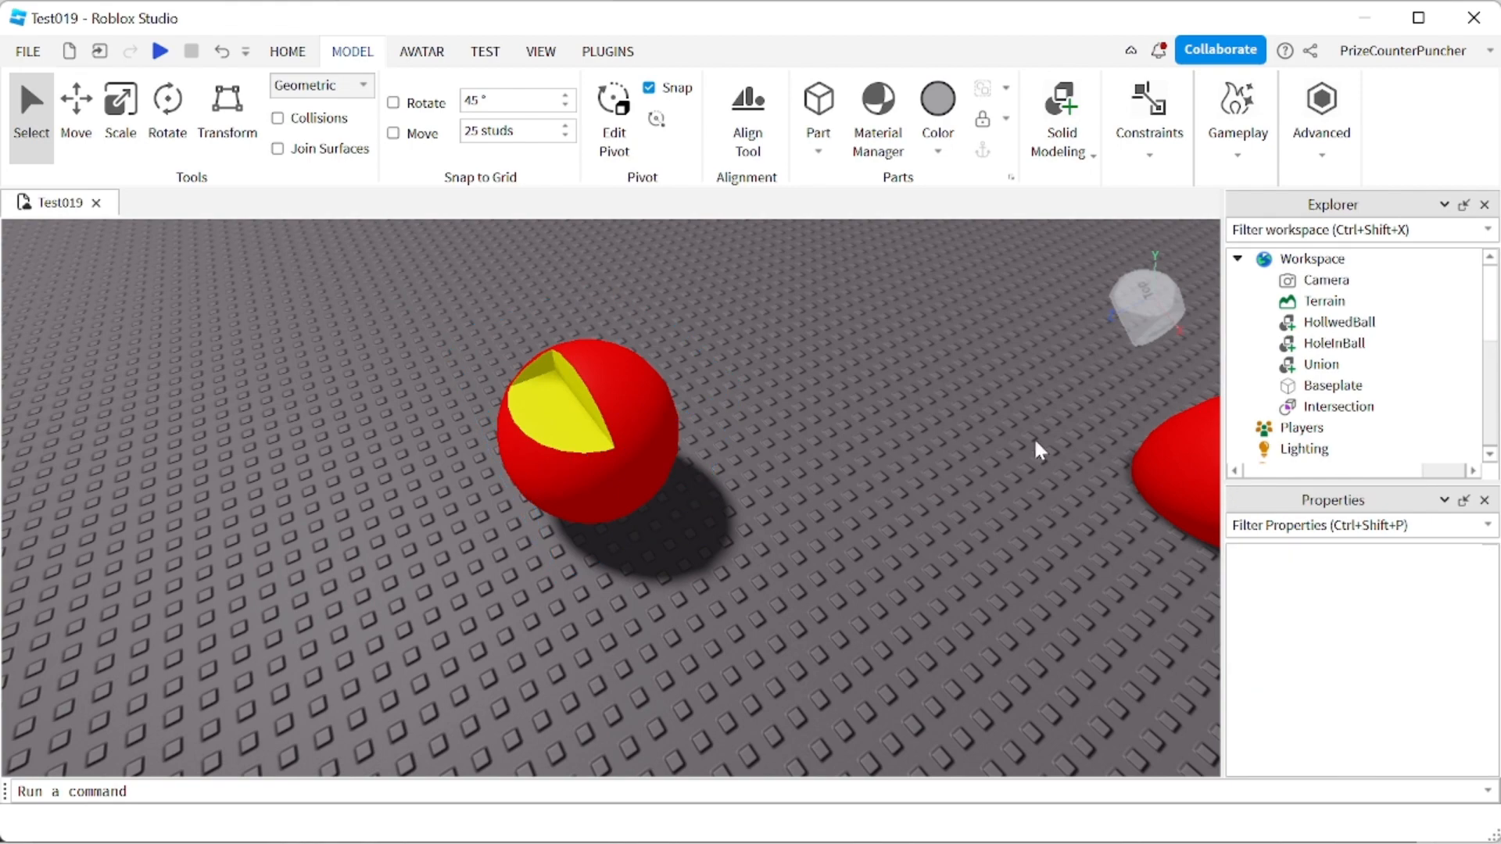
Move the other union along its blue axis so it stands clear of HoleInBall
left_click(1314, 364)
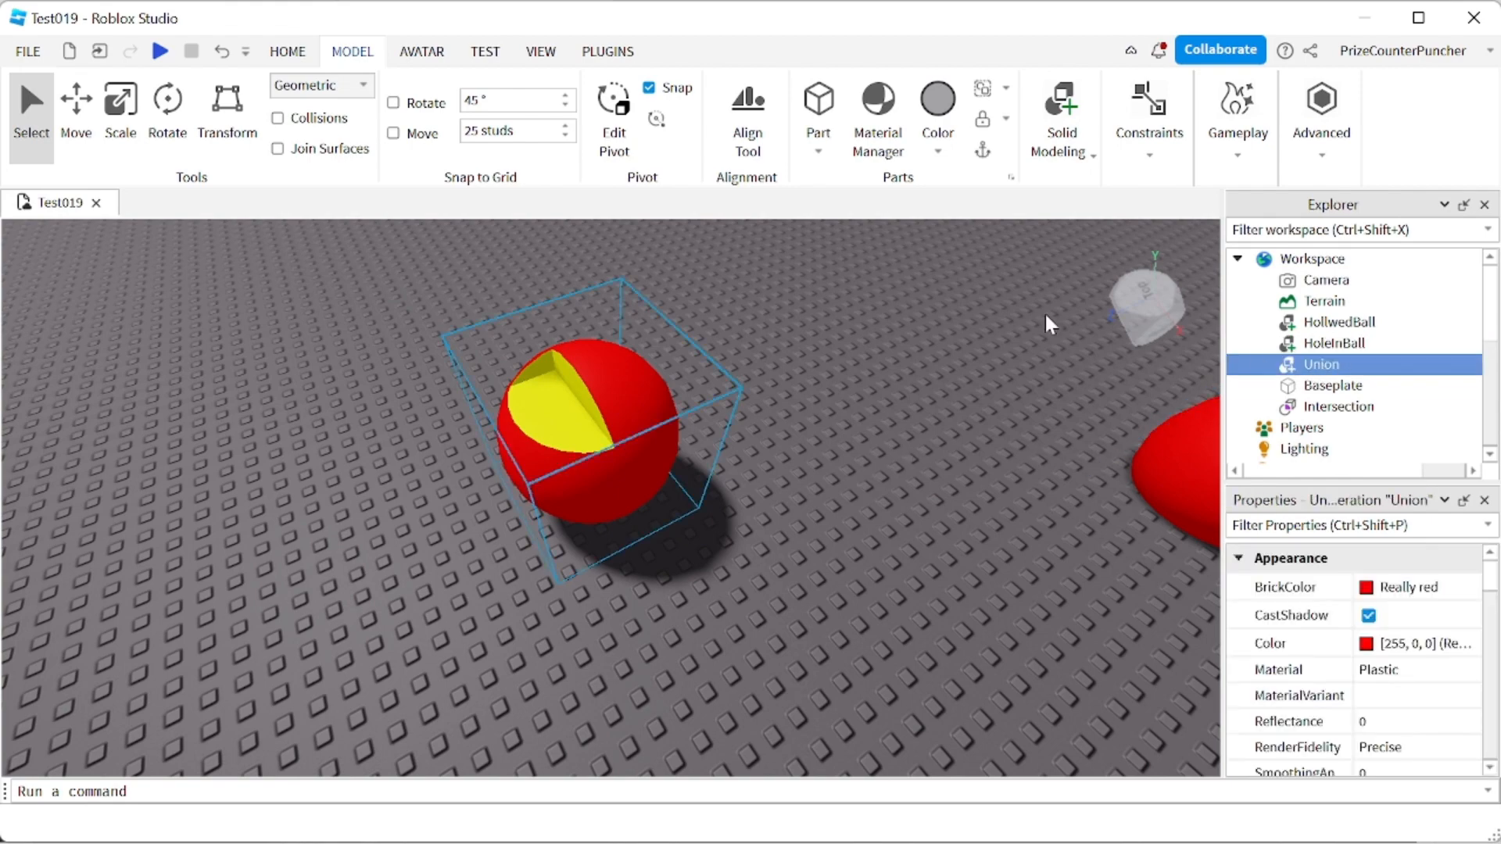
scroll(773, 397, "down", 5)
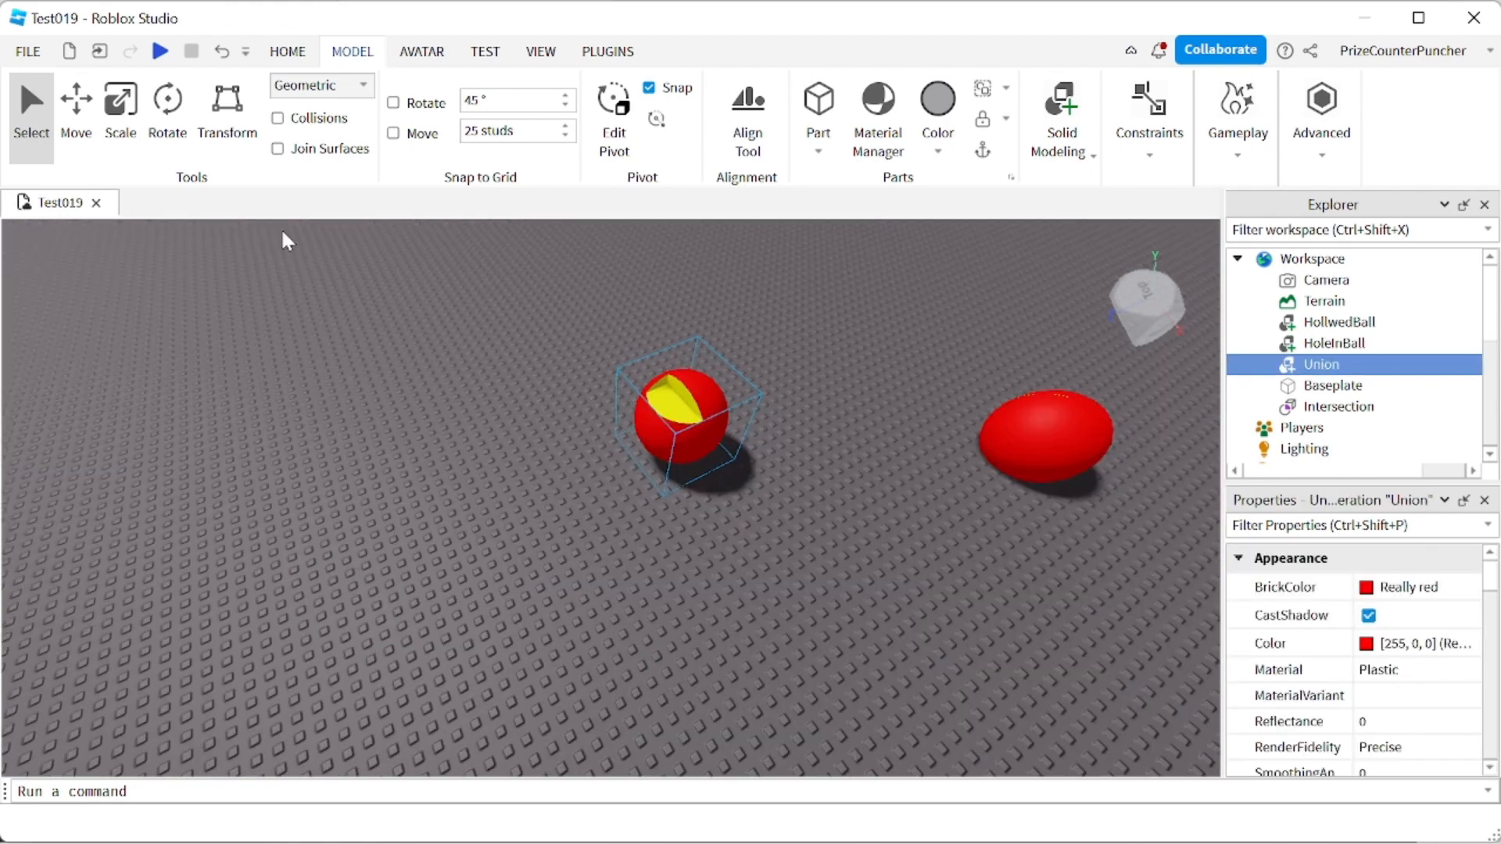
left_click(75, 110)
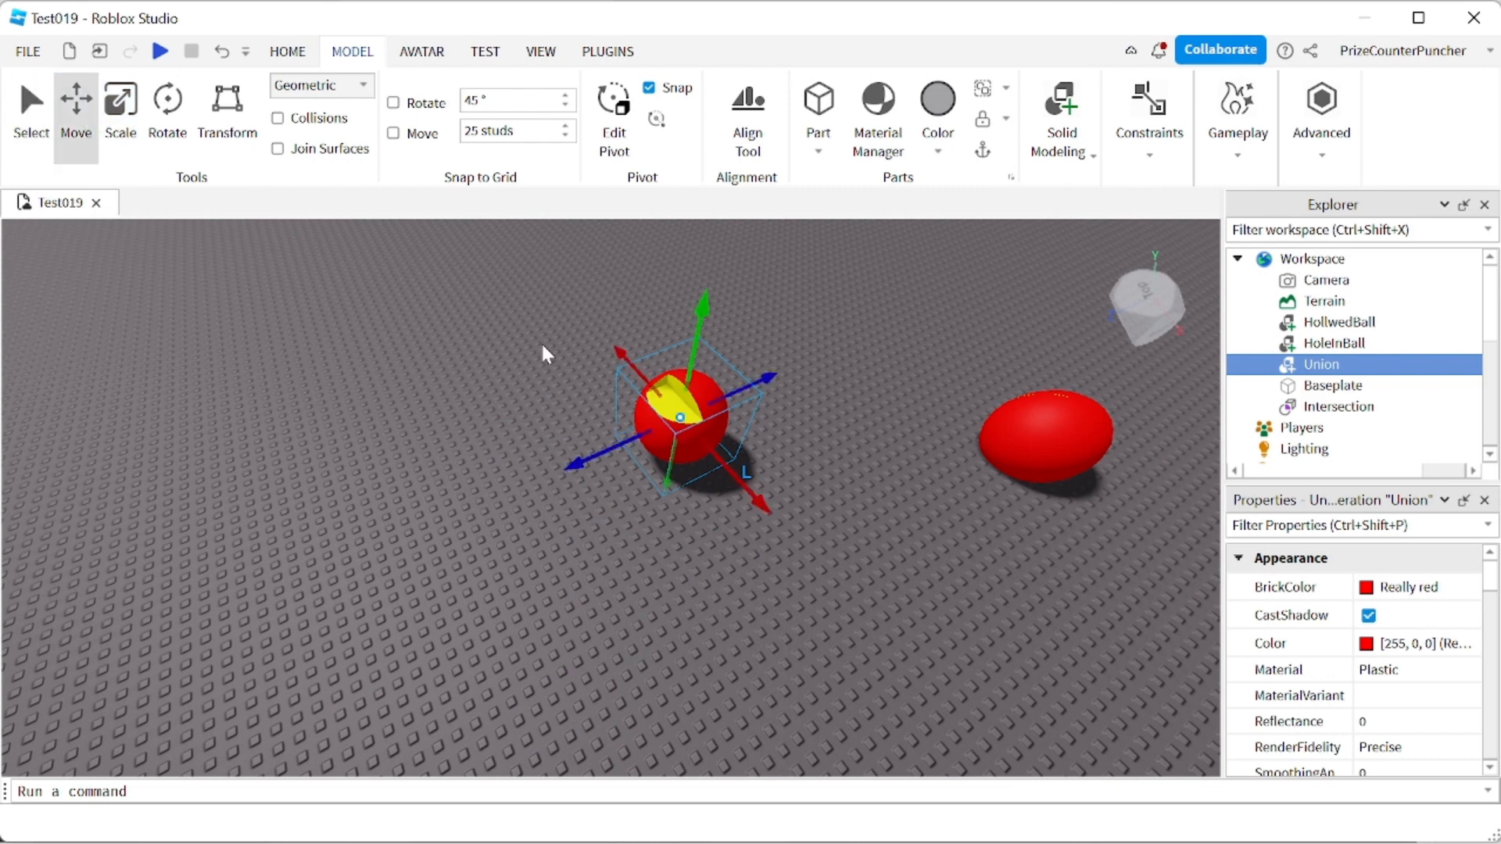
key("ctrl+d")
left_click_drag(622, 427, 412, 523)
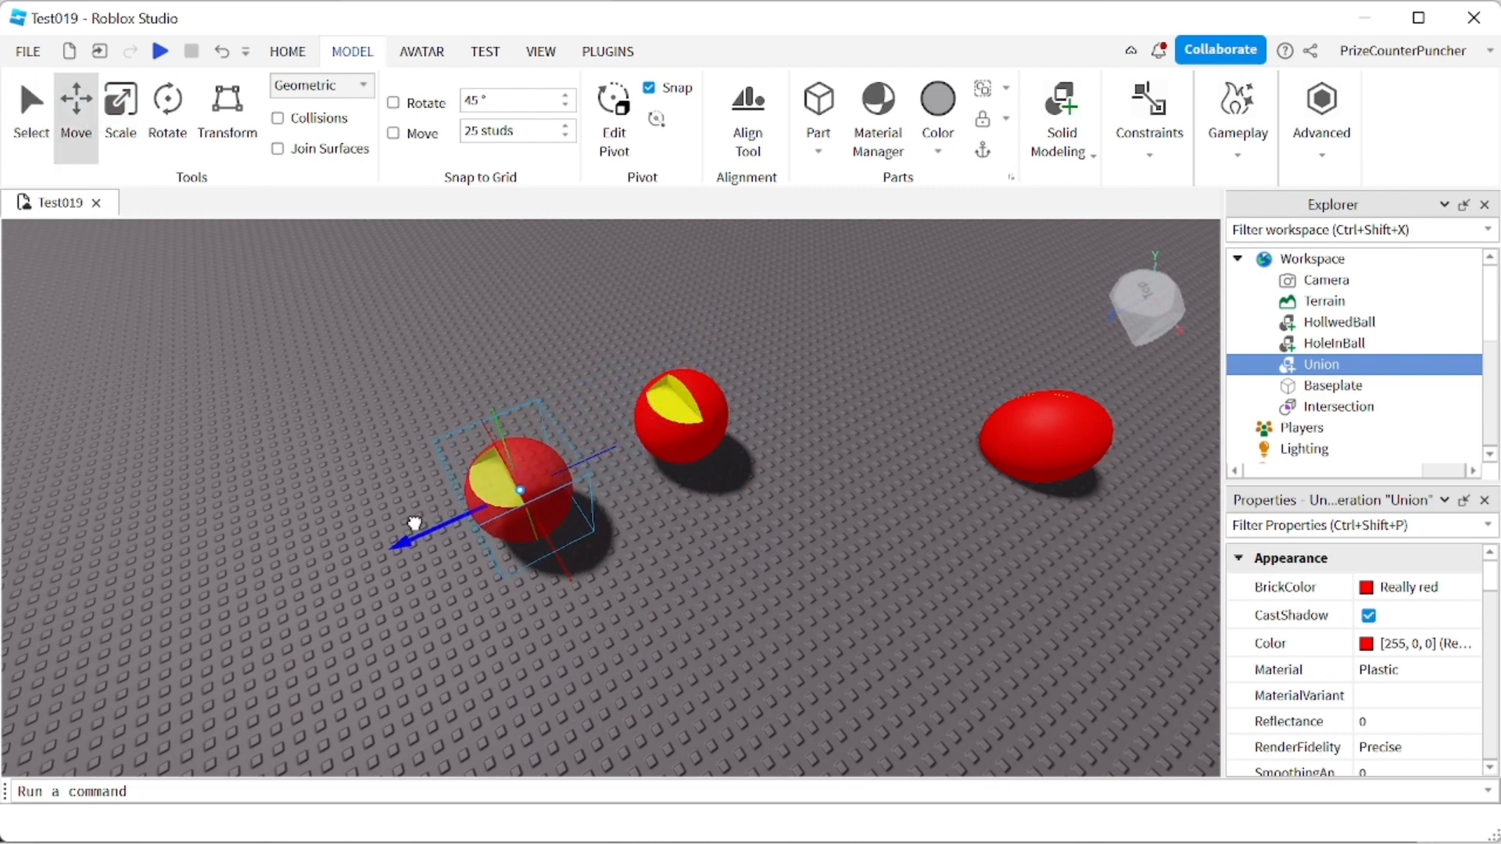
left_click_drag(400, 540, 355, 559)
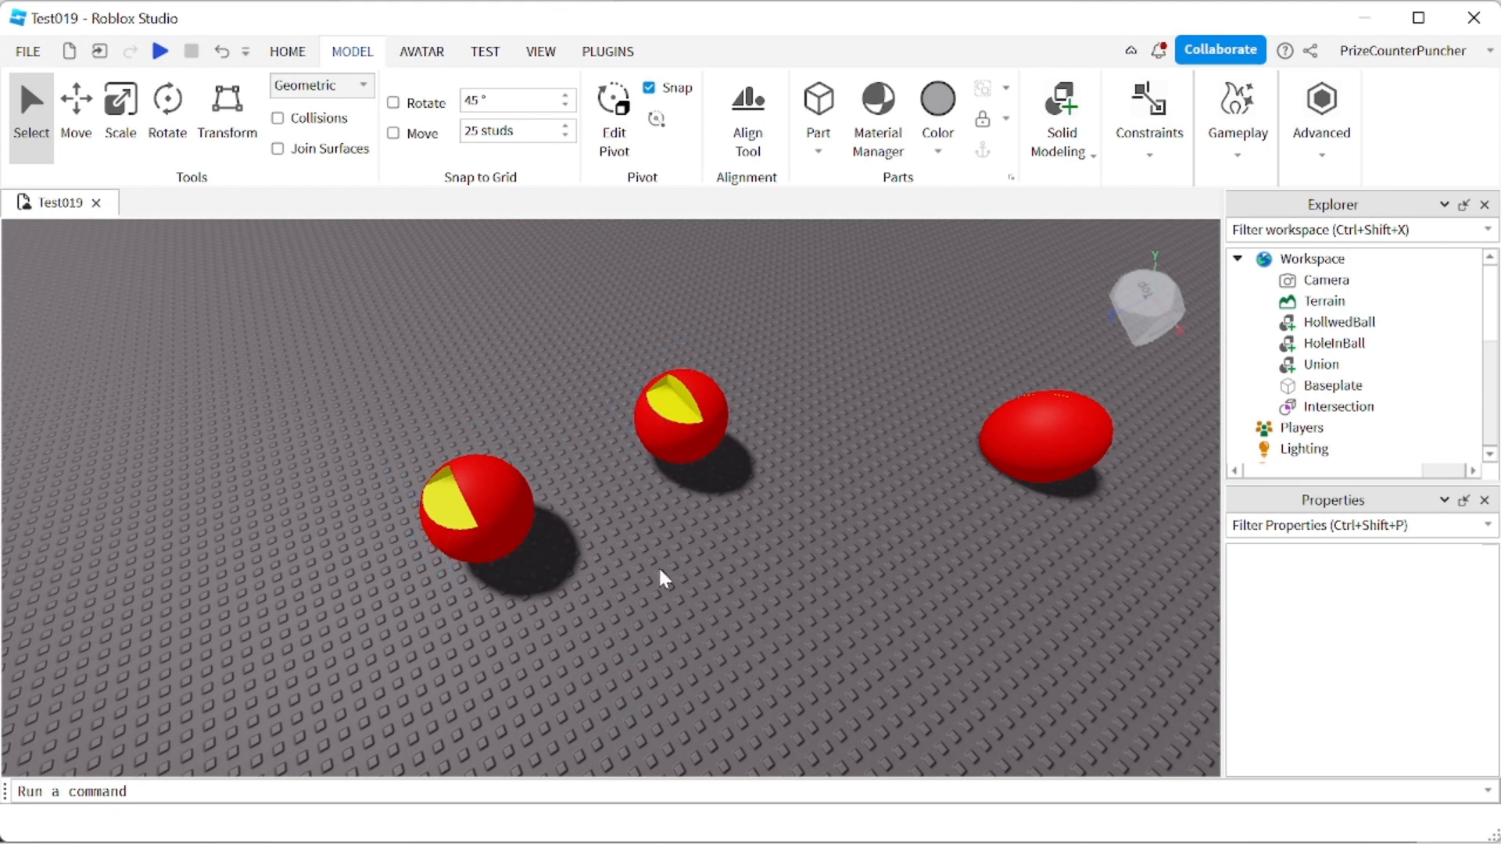
Separate the moved union back into the Ball and the NegativePart
left_click(486, 506)
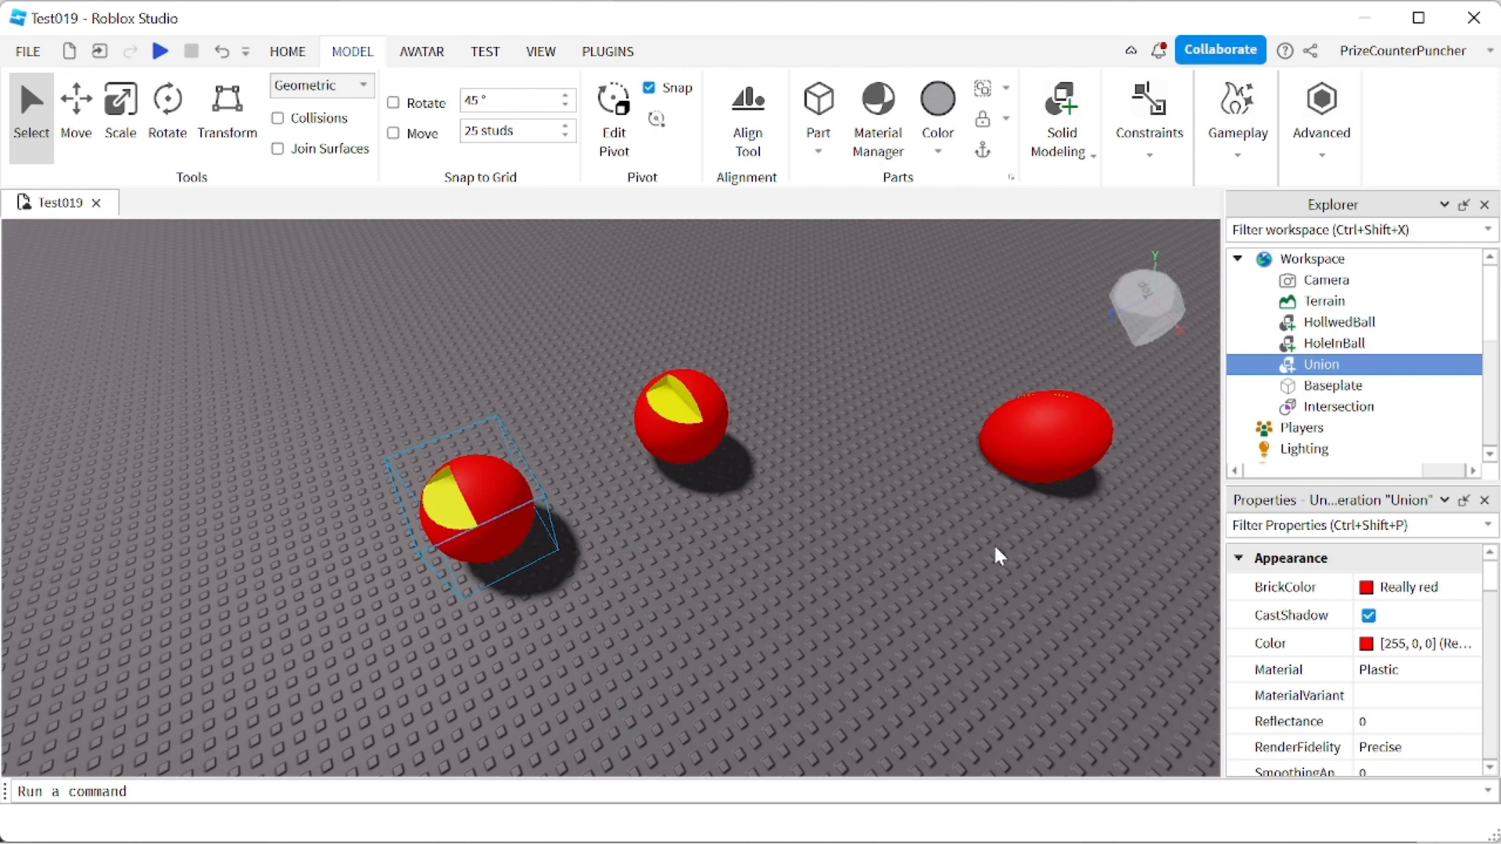
left_click(1061, 125)
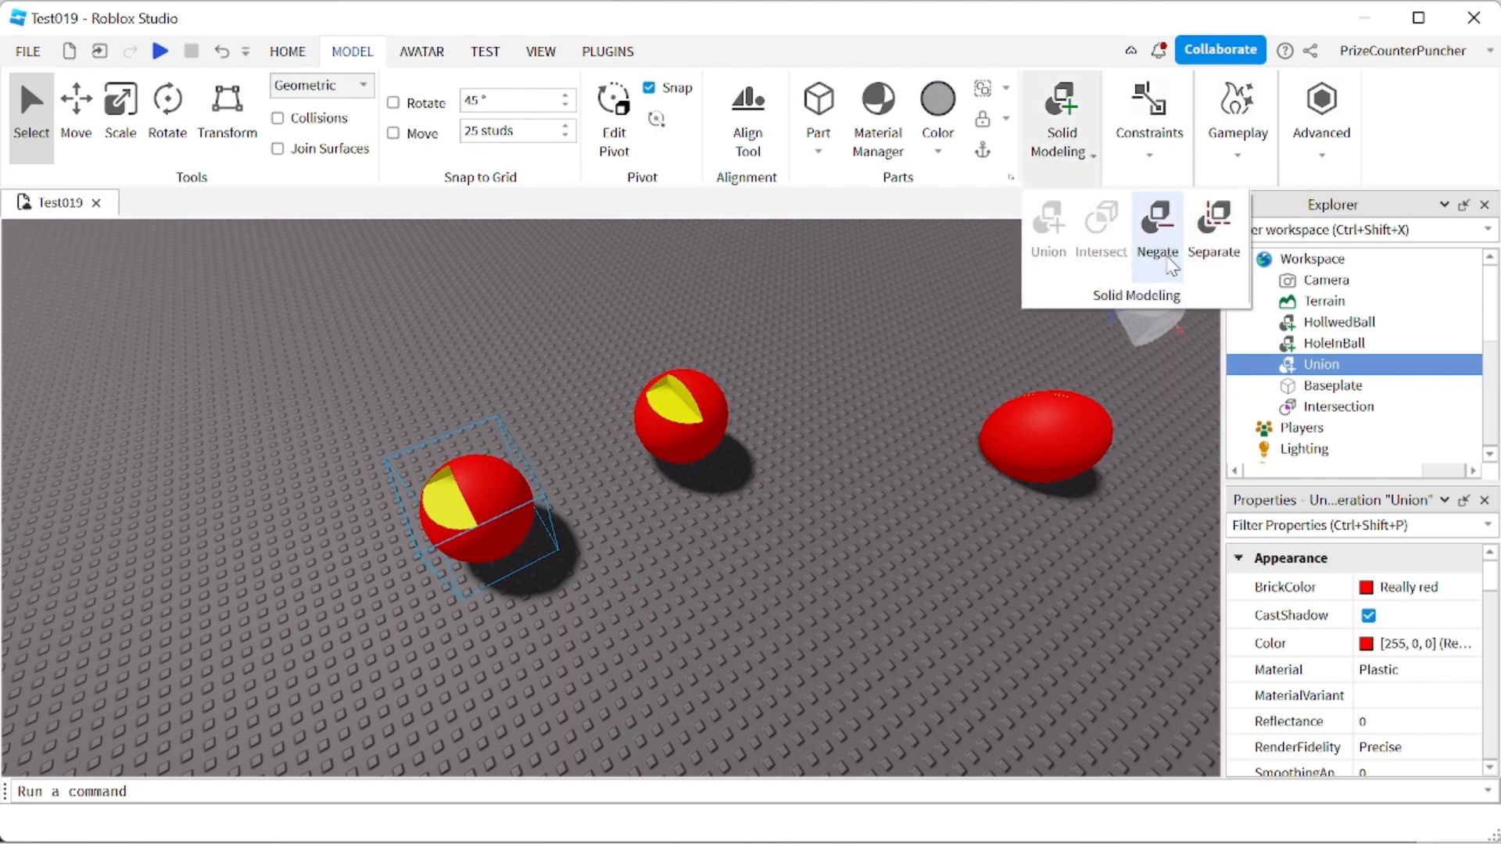
left_click(1215, 252)
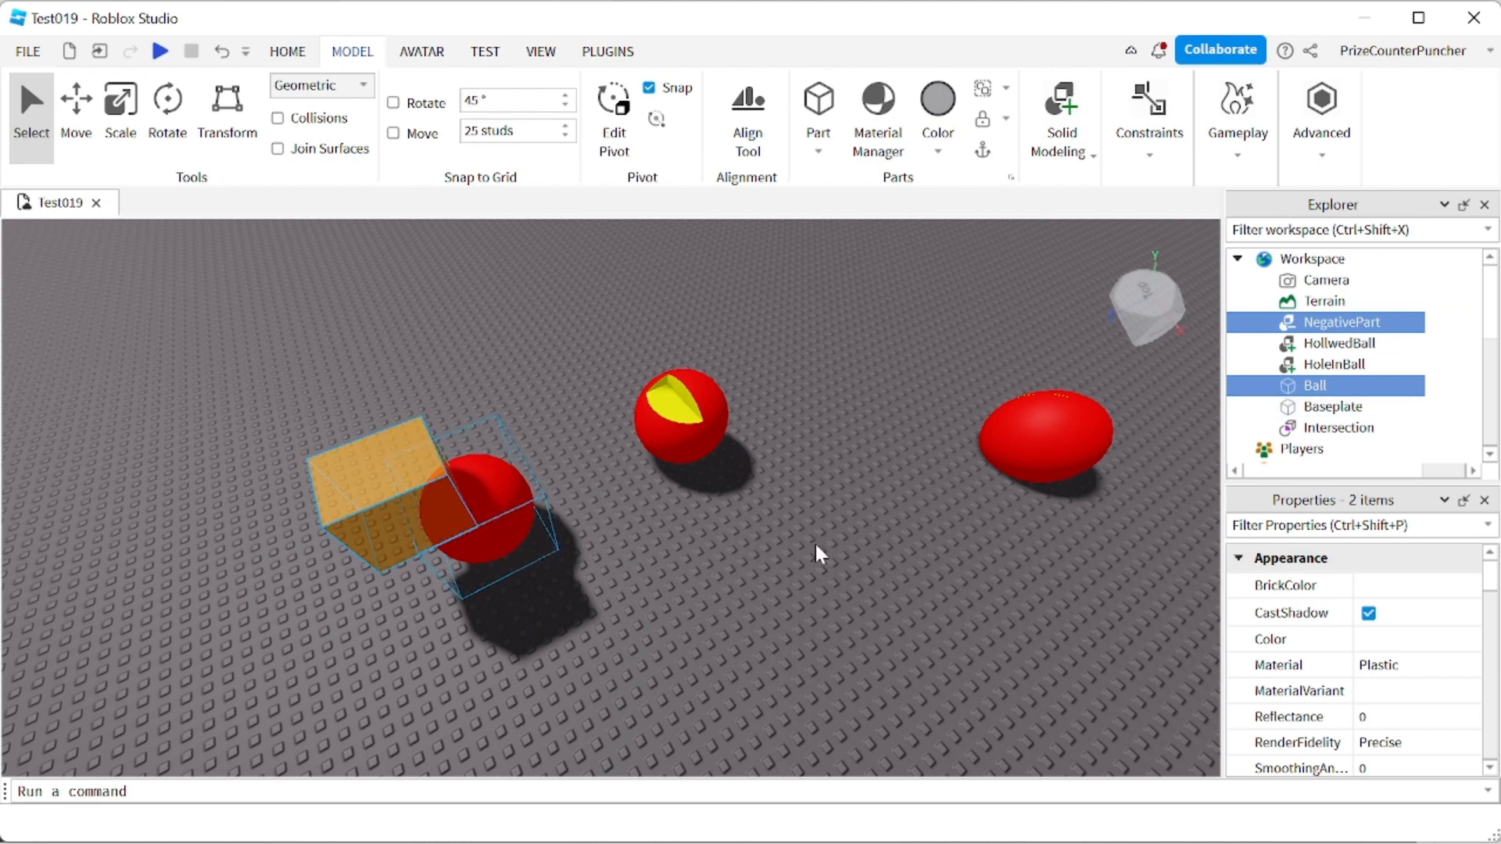
left_click(823, 563)
Negate the NegativePart again to turn it back into the solid yellow Block
left_click(1341, 322)
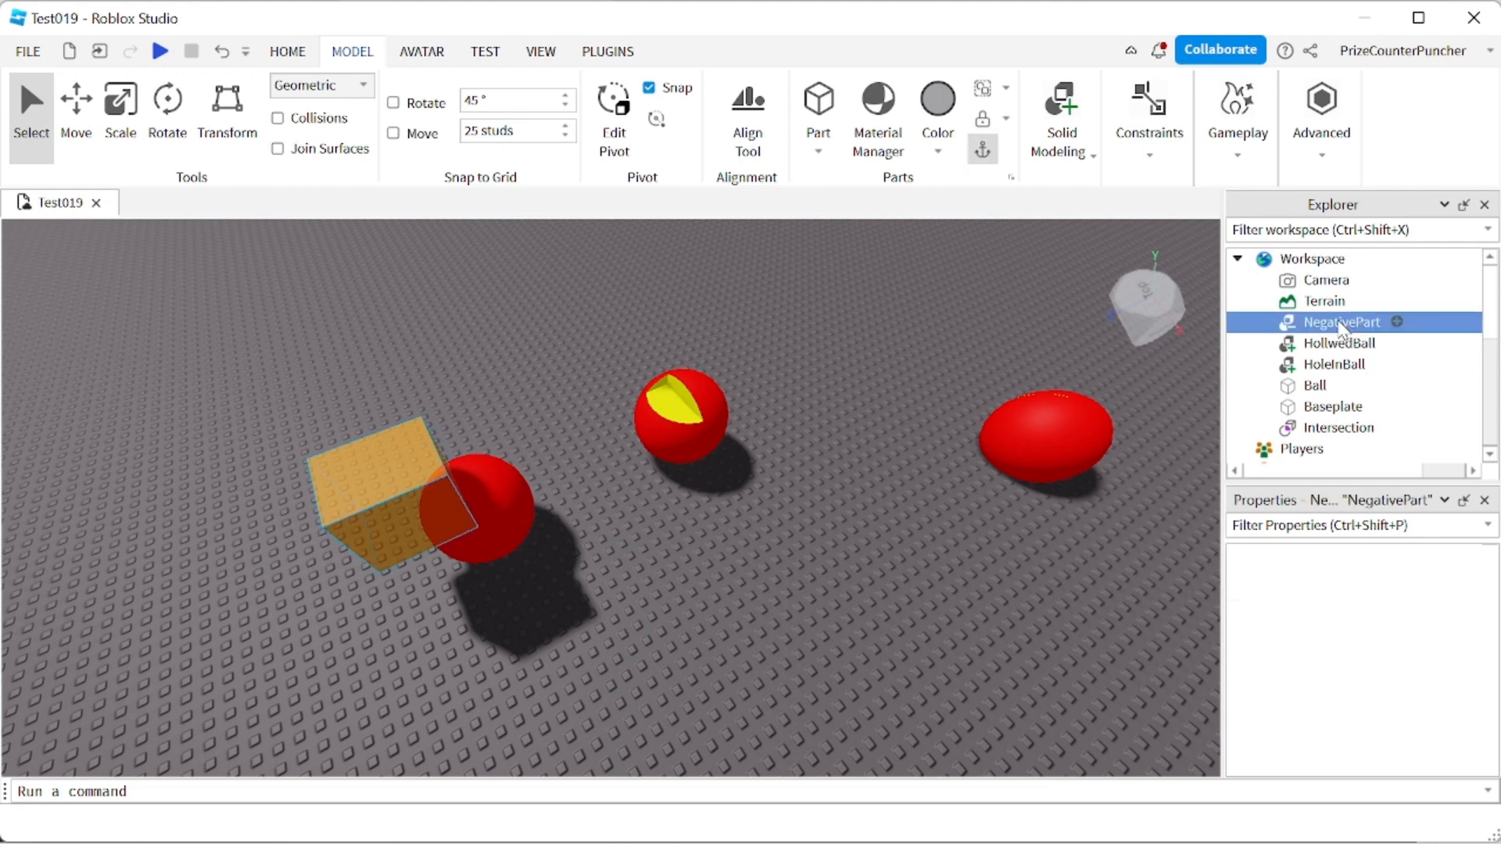
left_click(1063, 133)
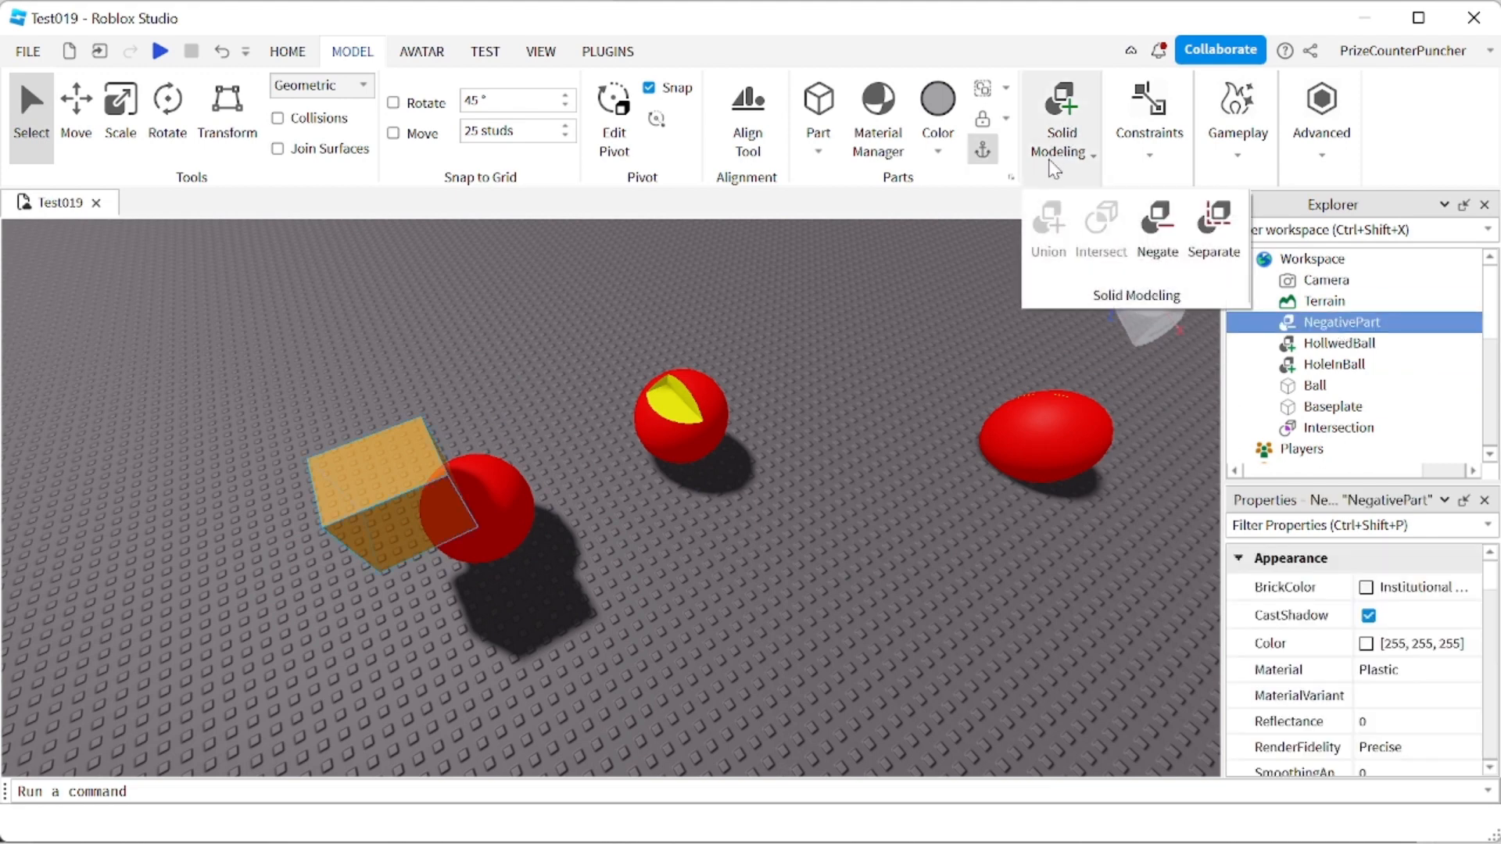
left_click(1157, 223)
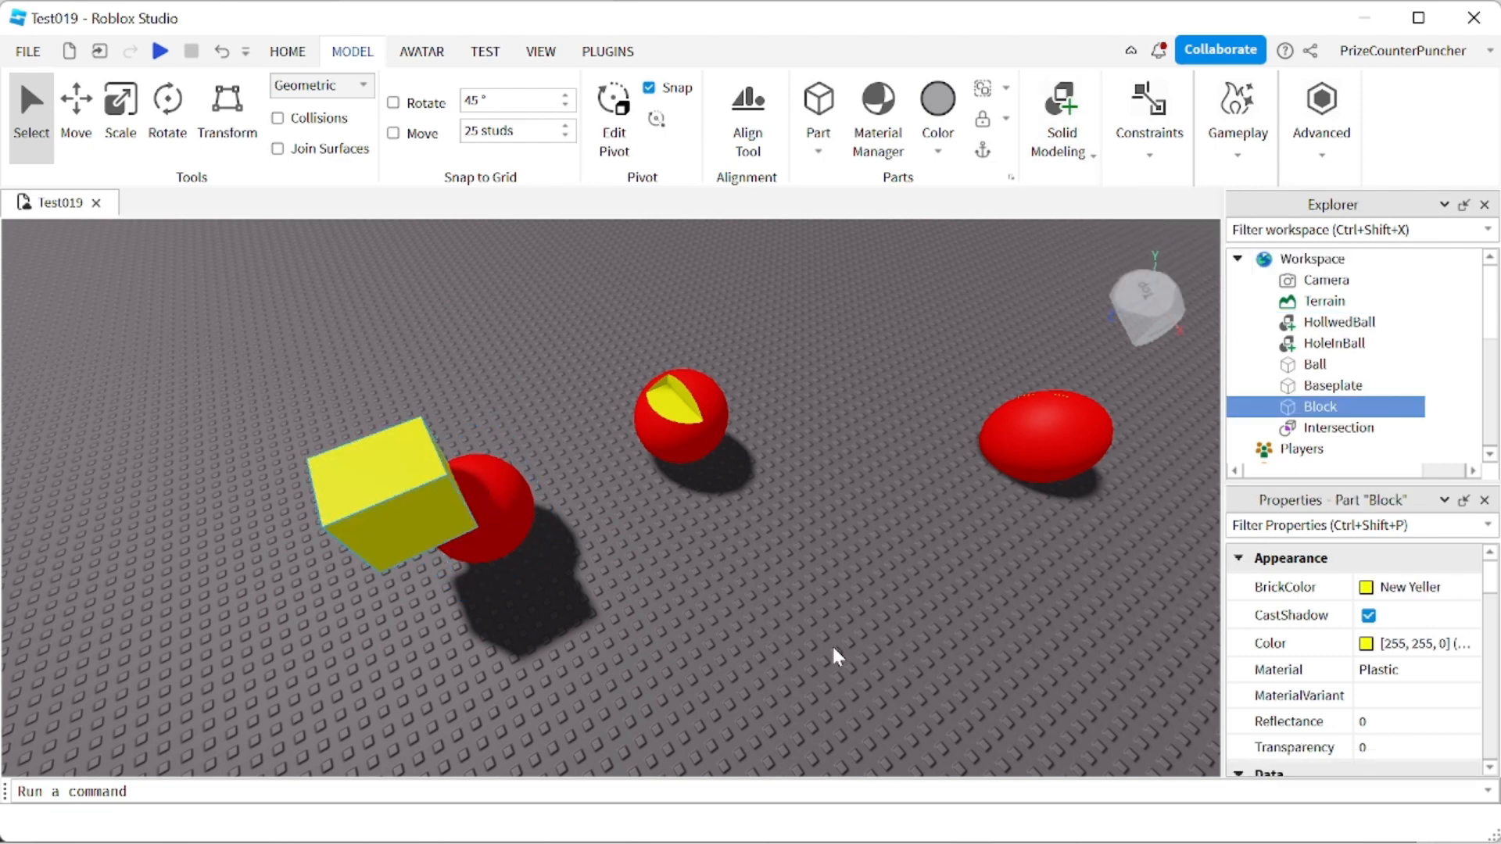
Reduce the Ball and Block to their overlapping volume with the Intersect operation
left_click(1329, 366)
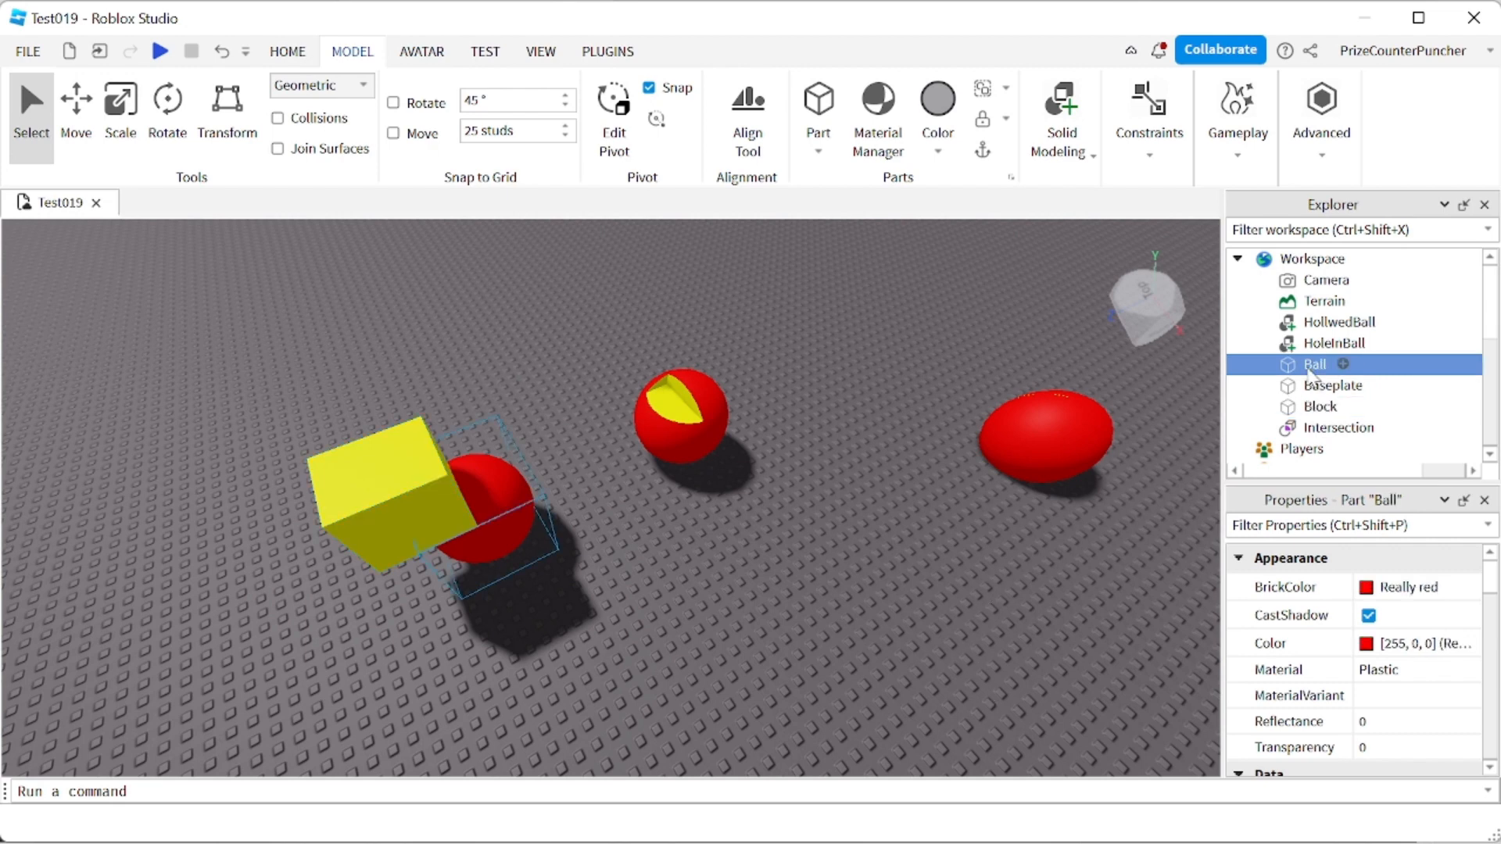
left_click(1326, 409, "ctrl")
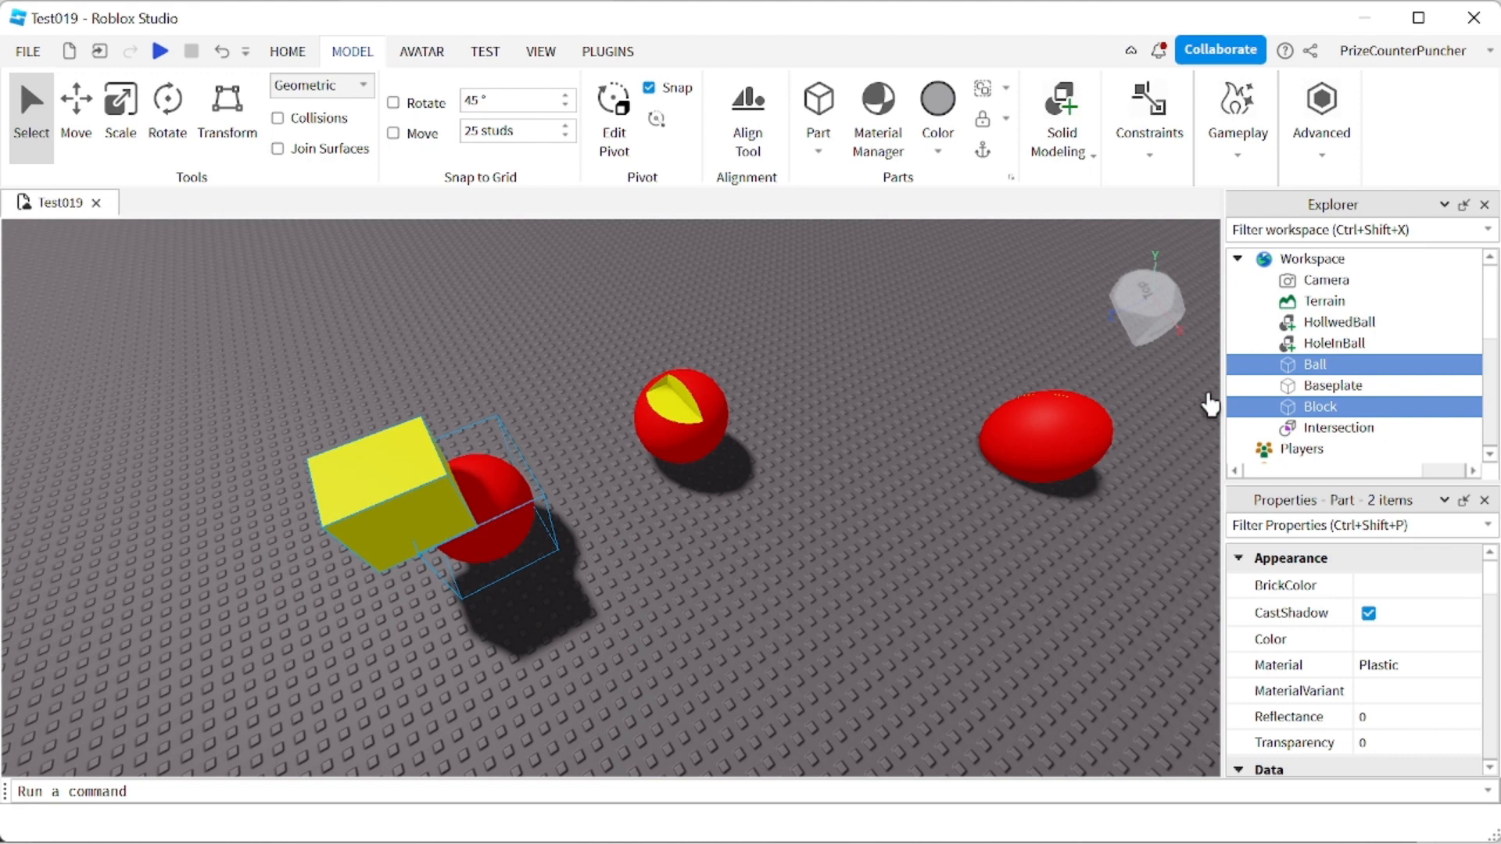
left_click(1061, 125)
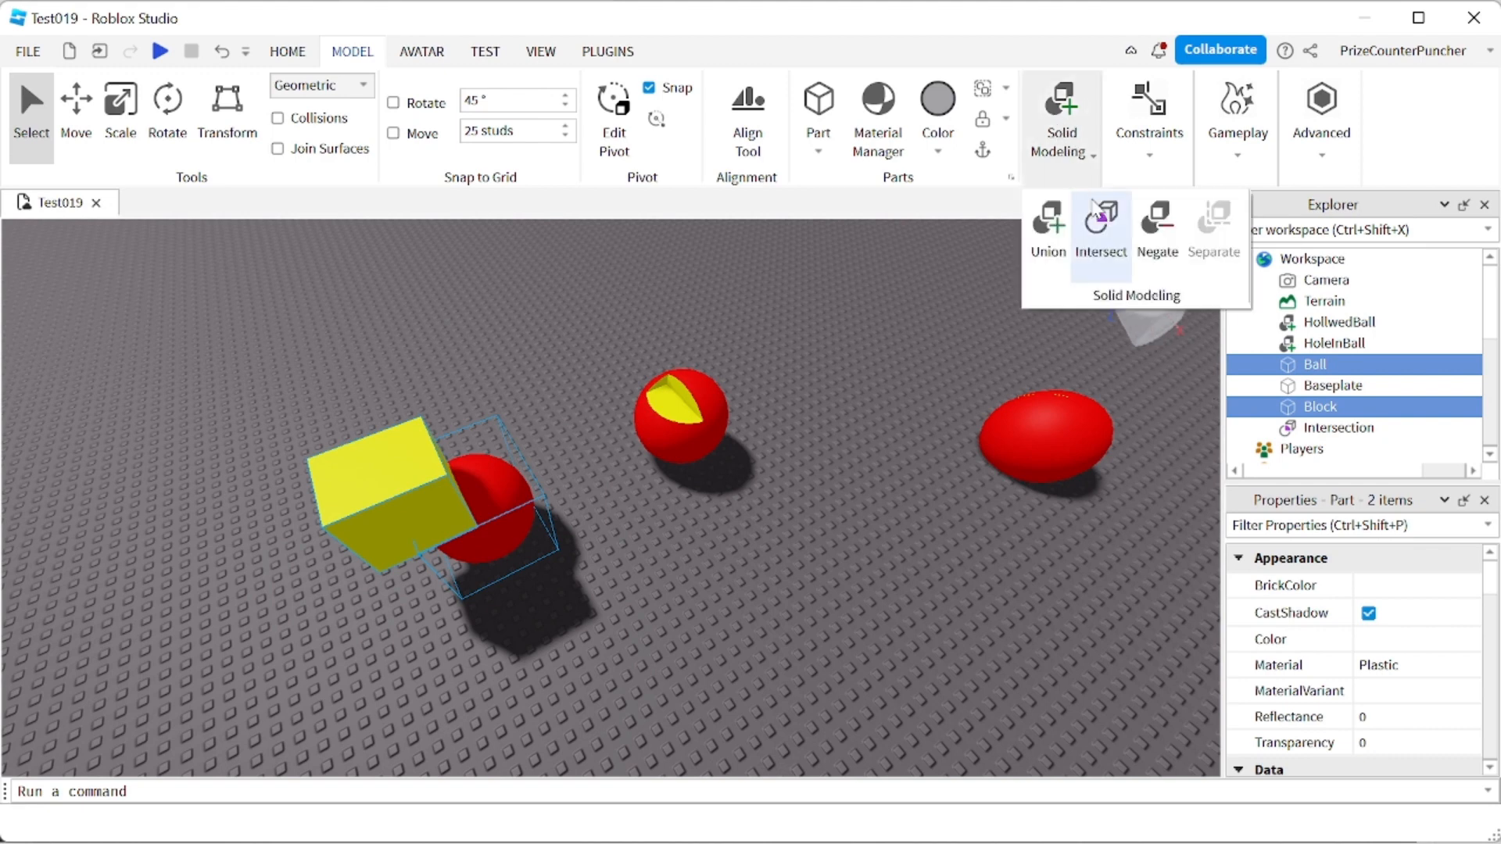
left_click(1101, 227)
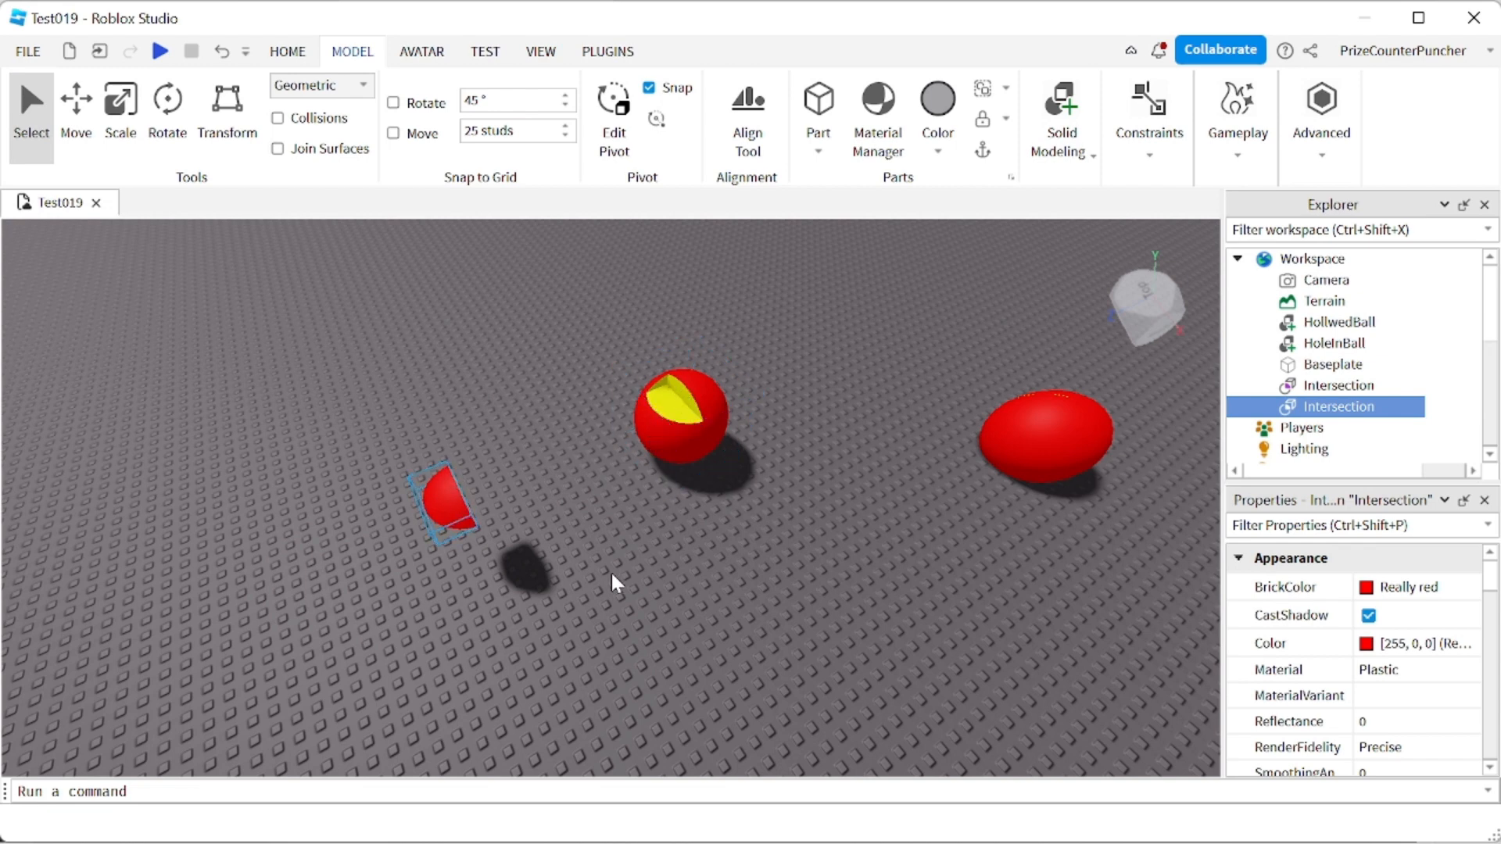
Move the new intersection piece along its blue axis into the notch of HoleInBall, and deselect it
left_click(75, 110)
left_click_drag(302, 563, 578, 506)
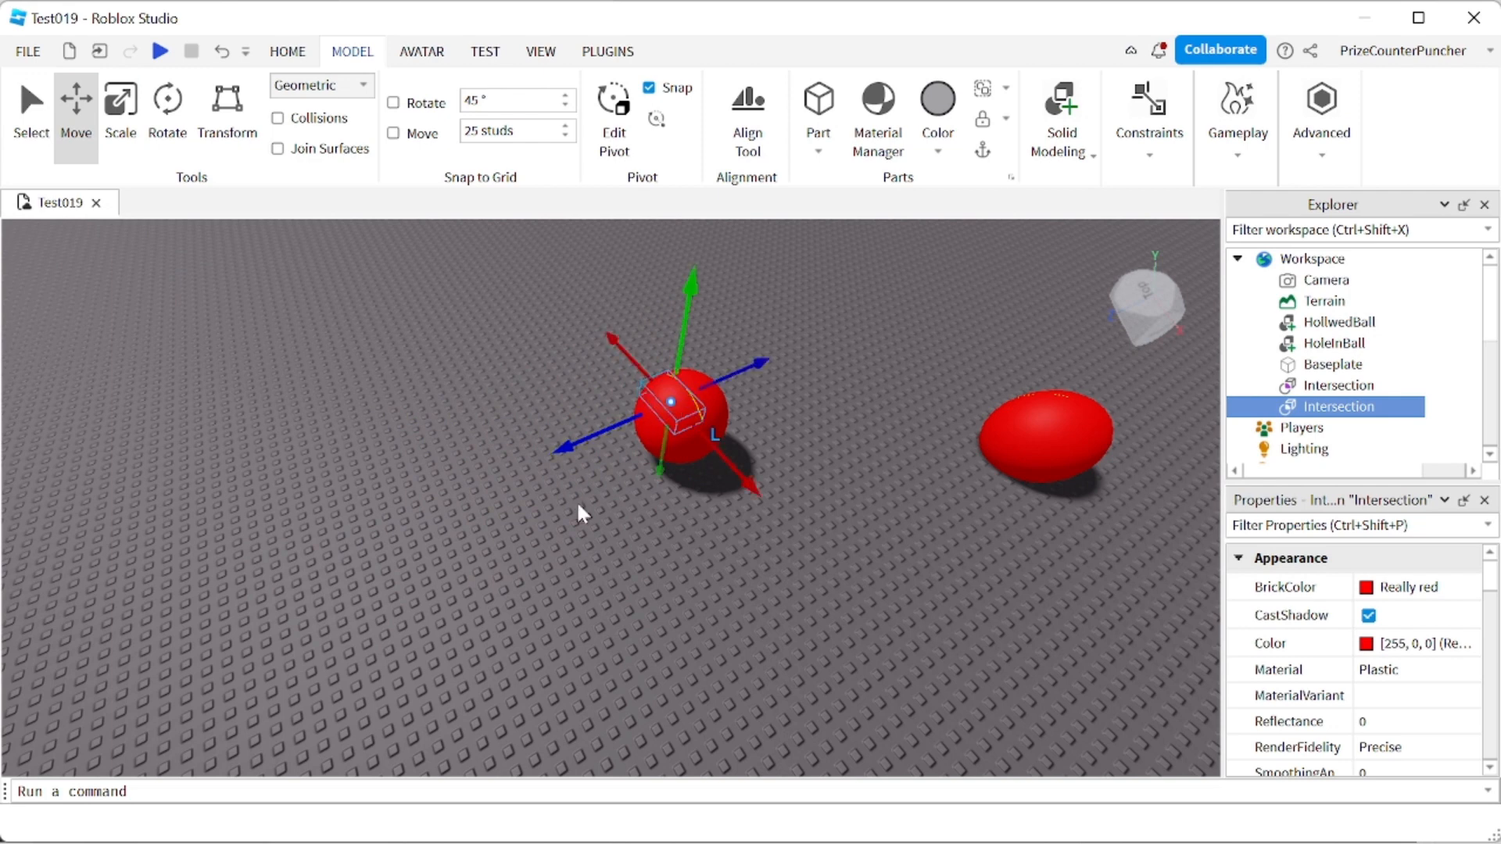
left_click(32, 106)
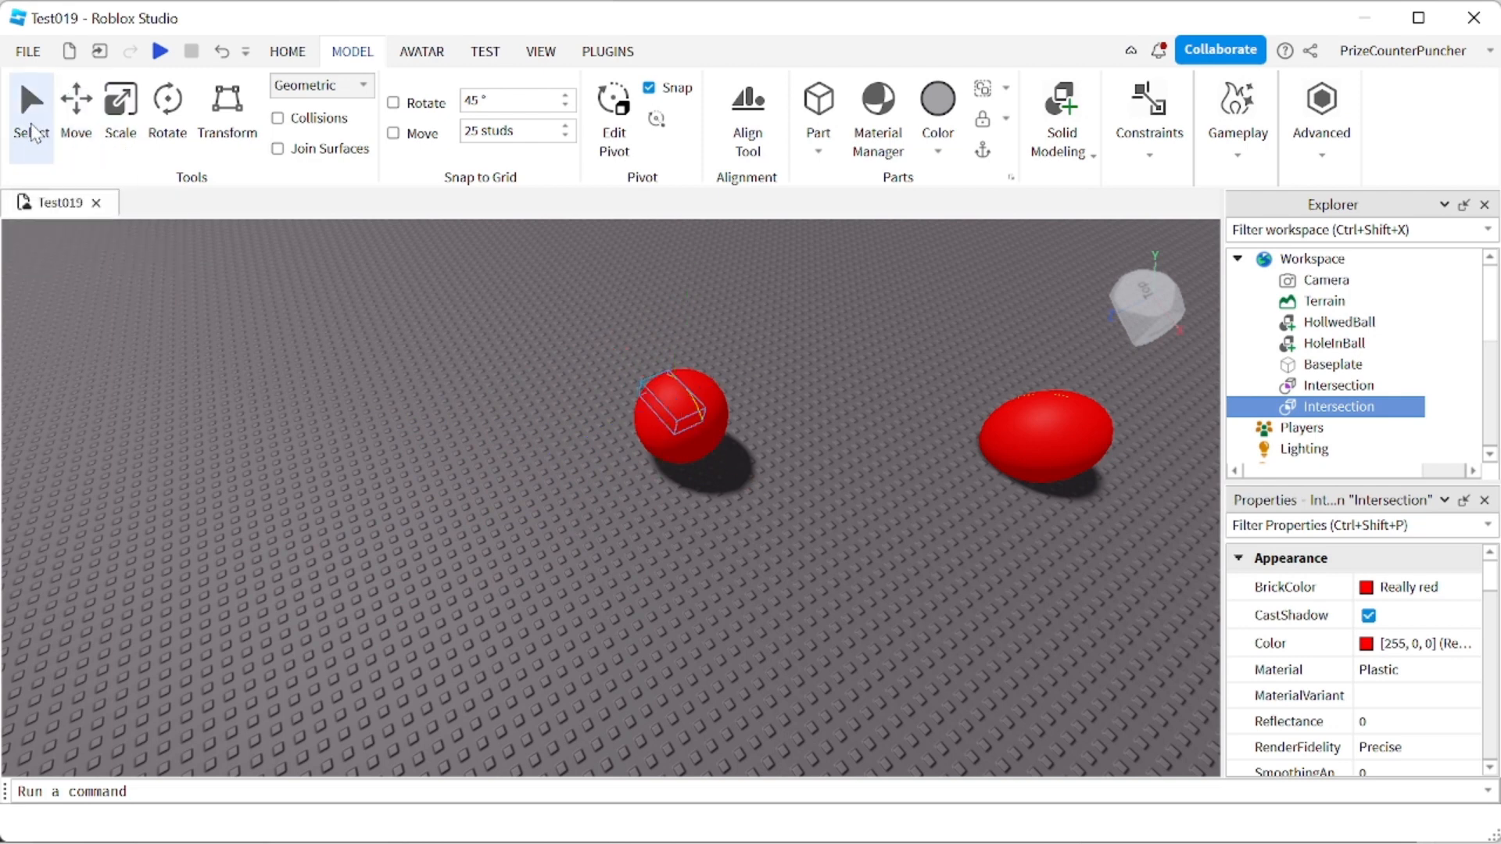
left_click(462, 317)
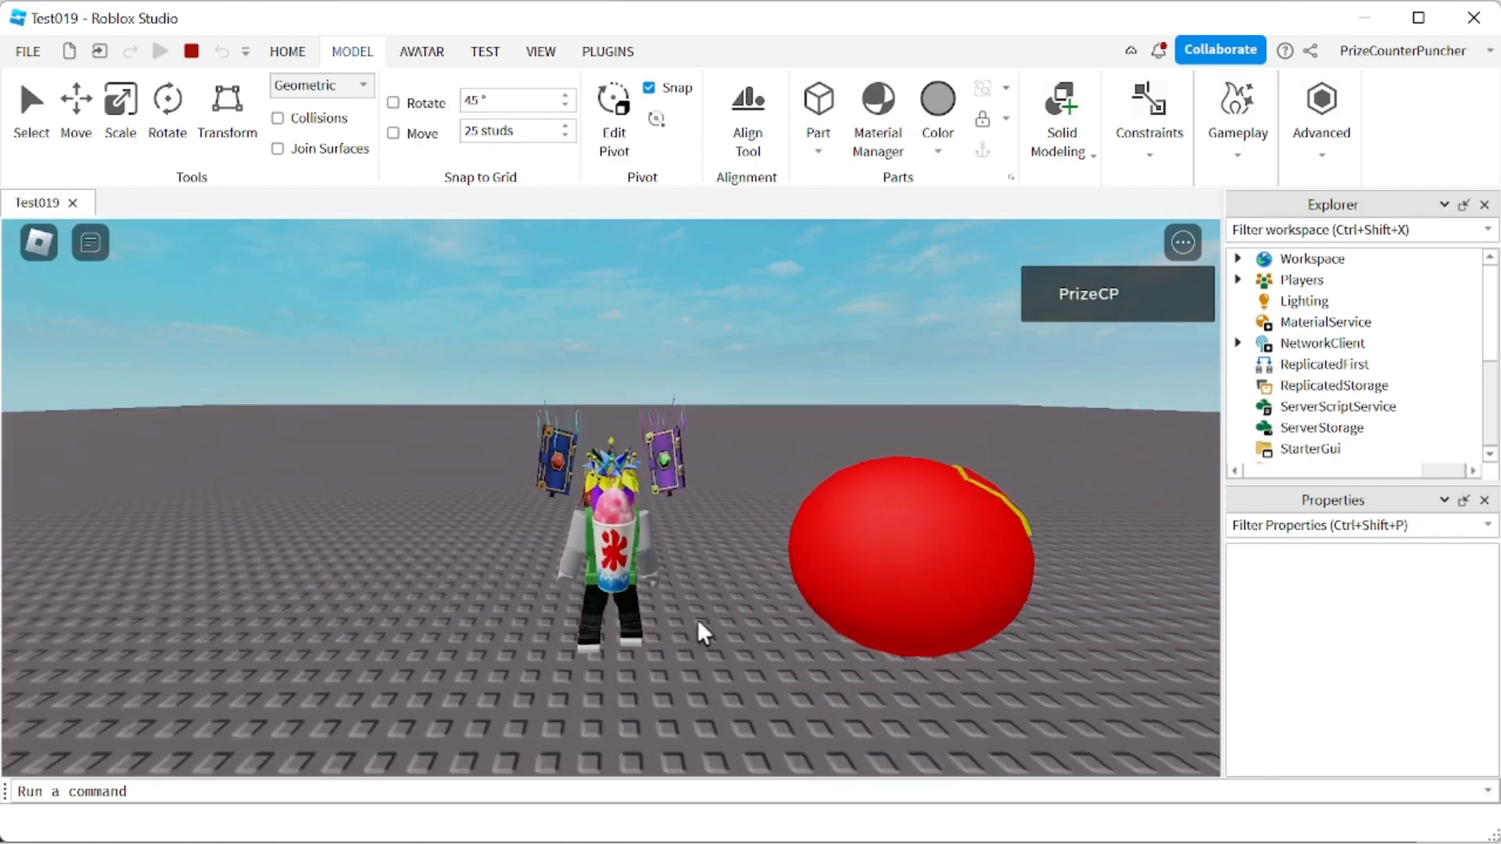
Playtest the place and move the avatar around HoleInBall and the intersection piece to check how they behave
right_click_drag(697, 619, 698, 619)
key("s")
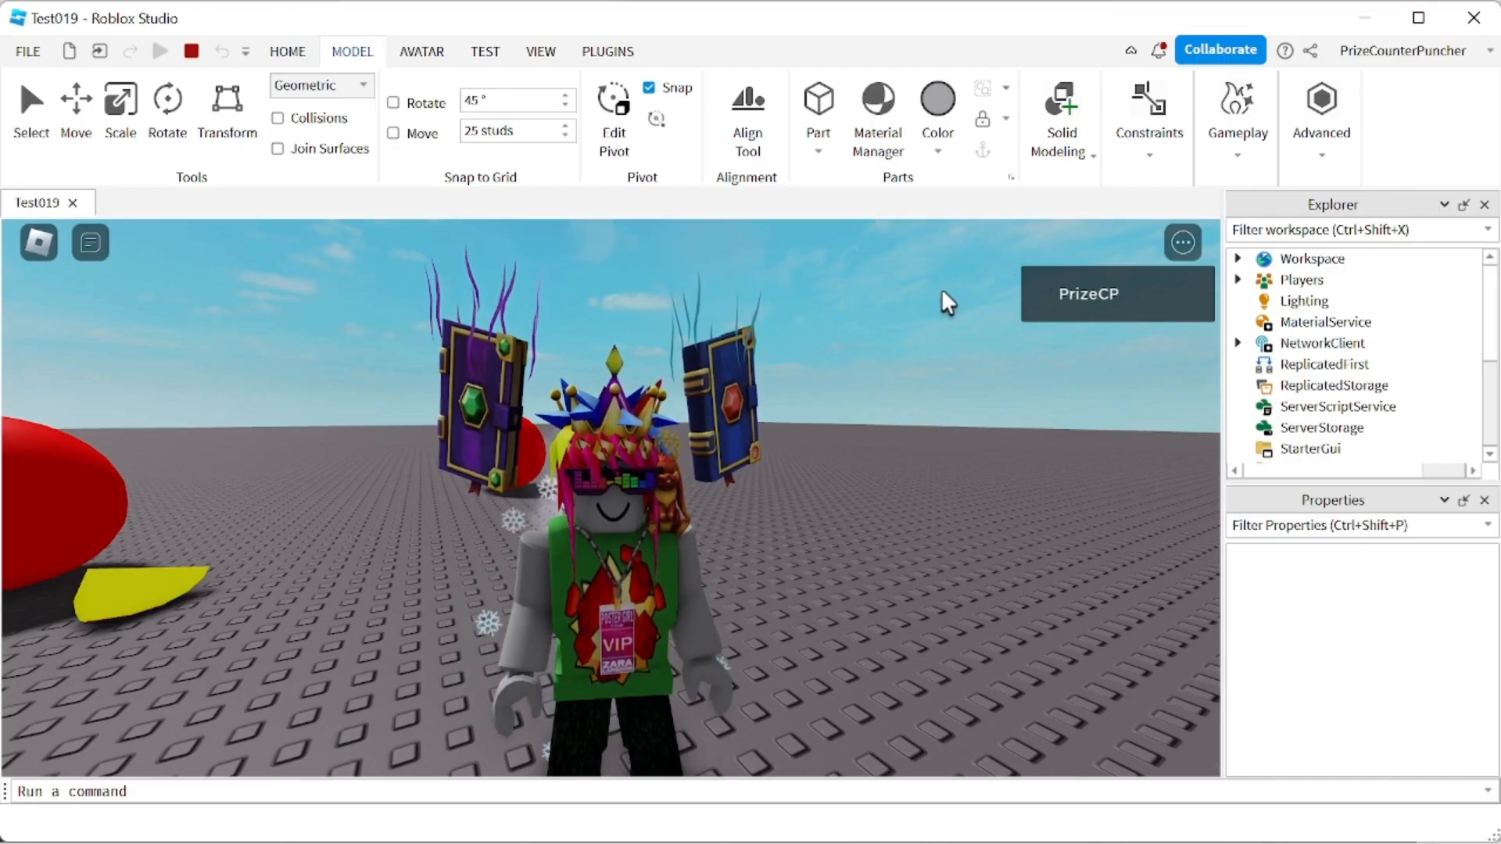
left_click(1097, 122)
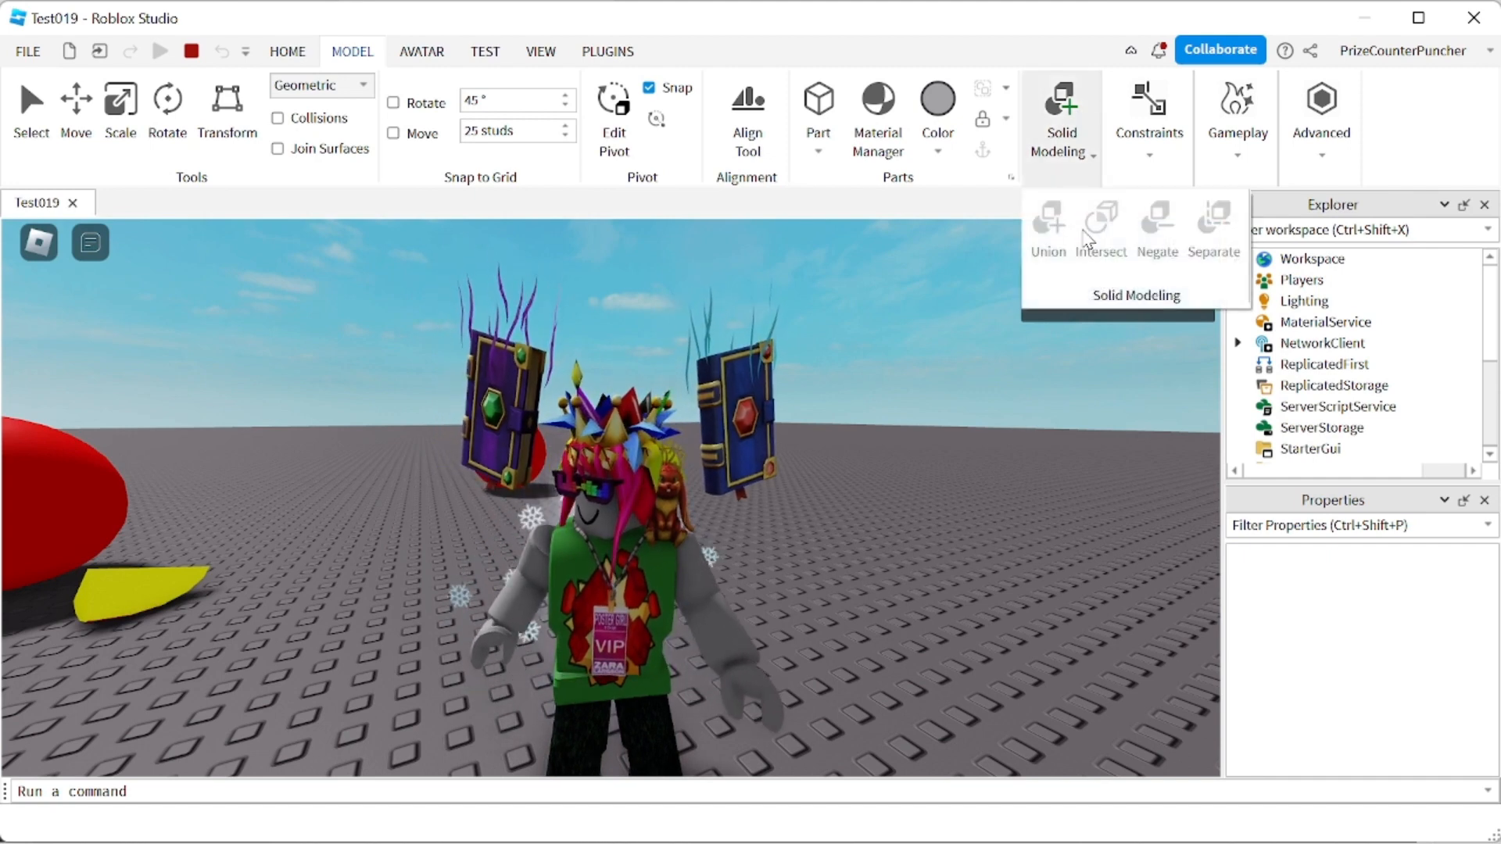